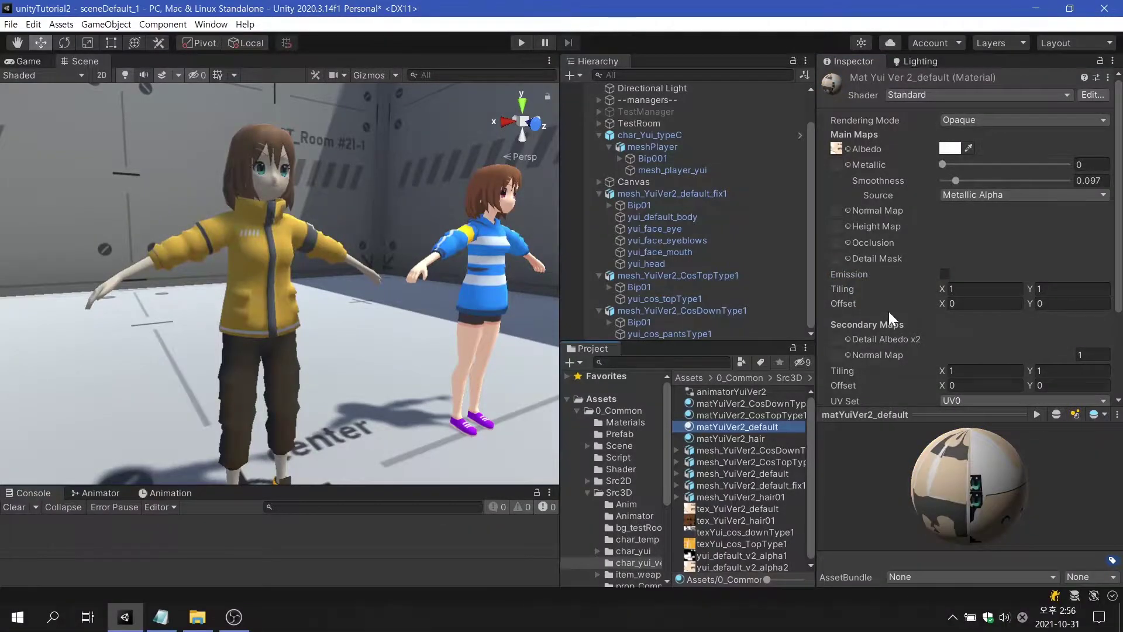
# Enable emission on matYuiVer2_default using tex_YuiVer2_default as the map with a warm tint
pyautogui.click(944, 274)
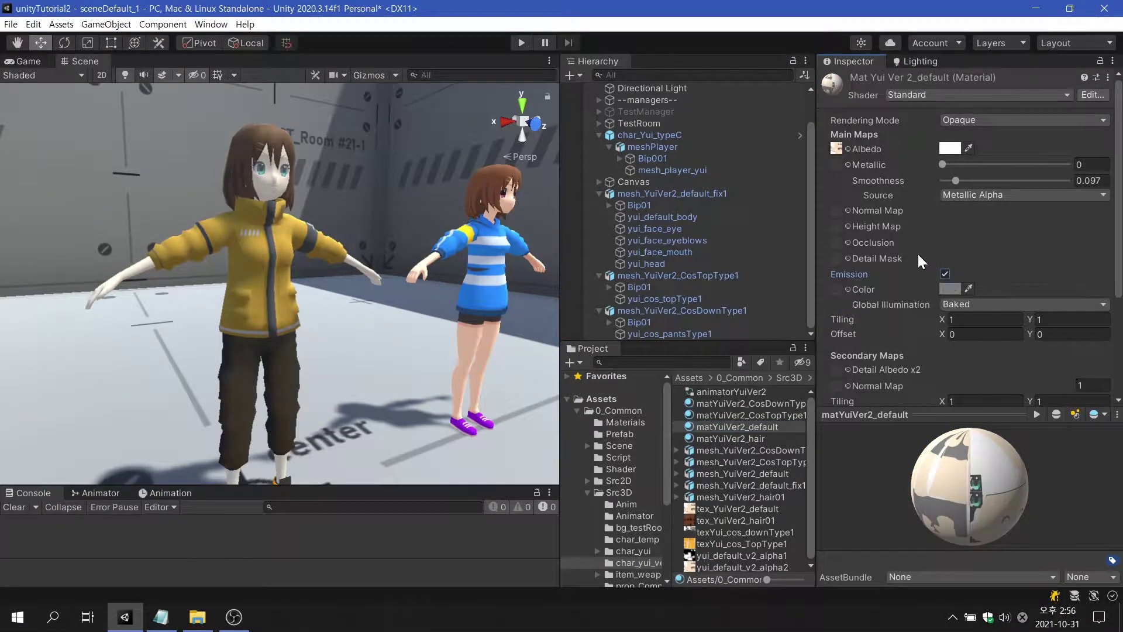
pyautogui.click(837, 149)
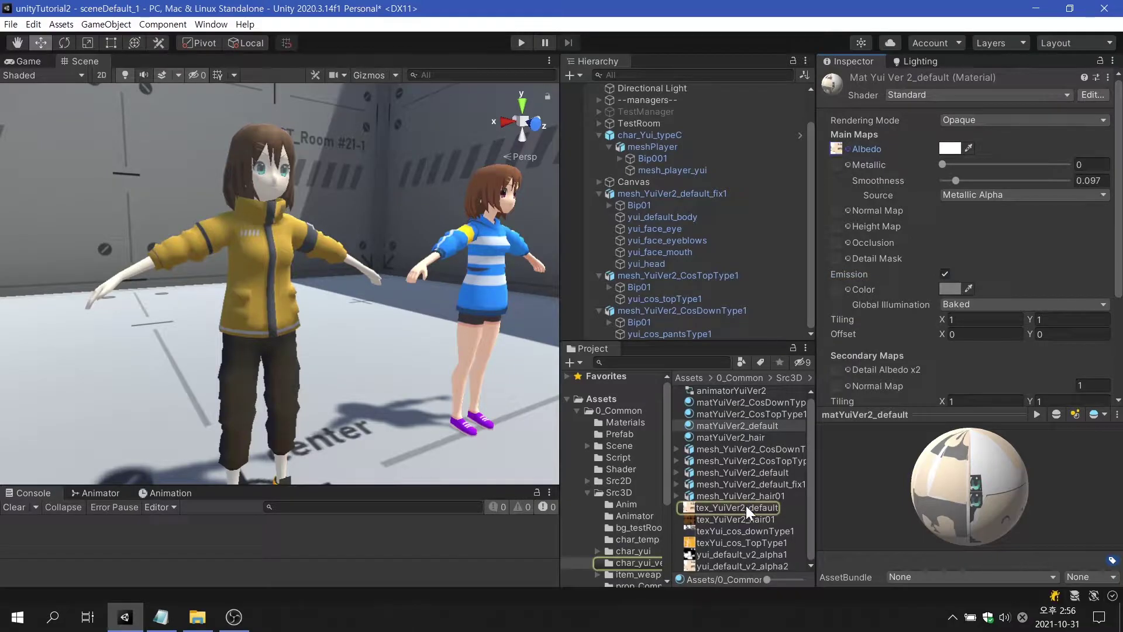
pyautogui.moveTo(746, 506); pyautogui.dragTo(837, 289)
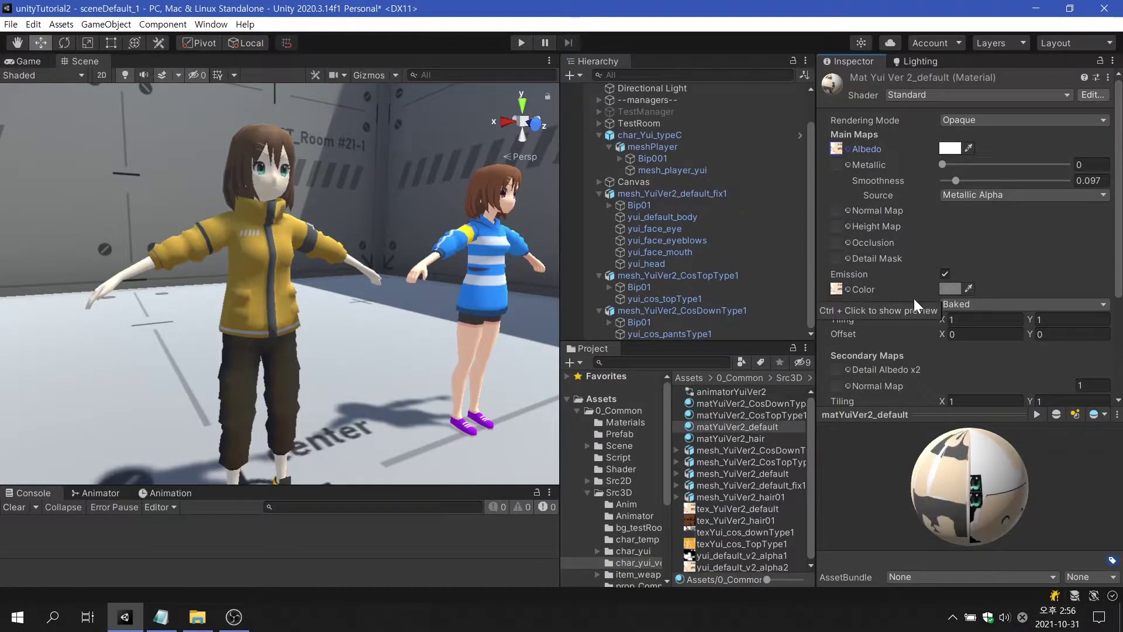
pyautogui.click(950, 288)
pyautogui.moveTo(1035, 328)
pyautogui.mouseDown()
pyautogui.moveTo(1023, 331)
pyautogui.moveTo(1043, 344)
pyautogui.moveTo(1092, 298)
pyautogui.moveTo(1053, 339)
pyautogui.mouseUp()
pyautogui.click(1110, 209)
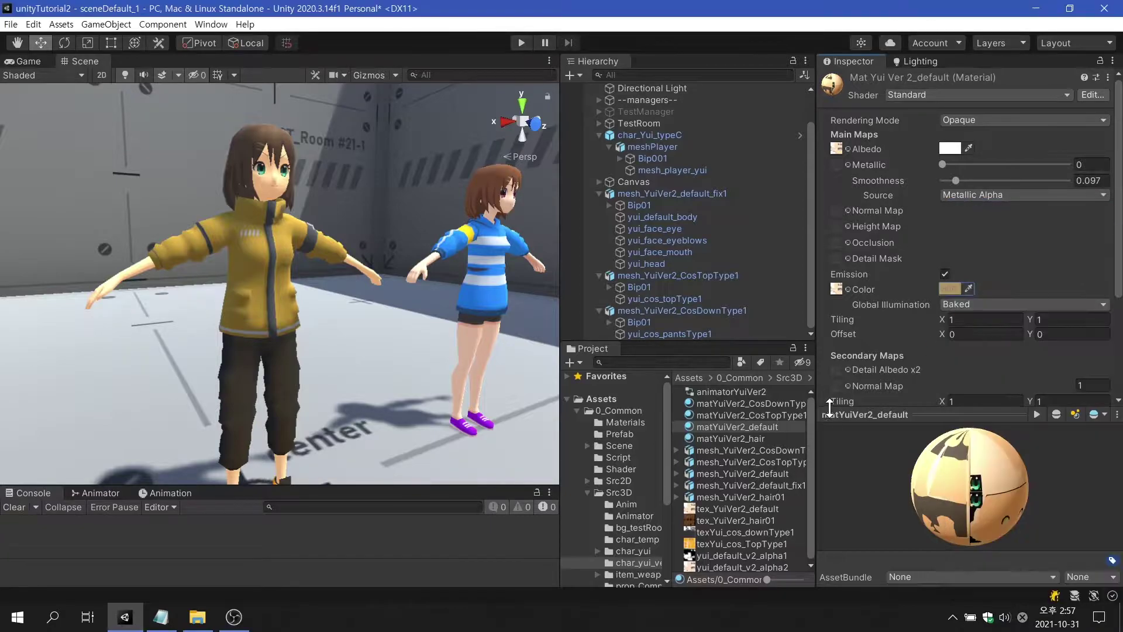
# Enable emission on matYuiVer2_hair using tex_YuiVer2_hair01 with a dark reddish tint
pyautogui.click(763, 439)
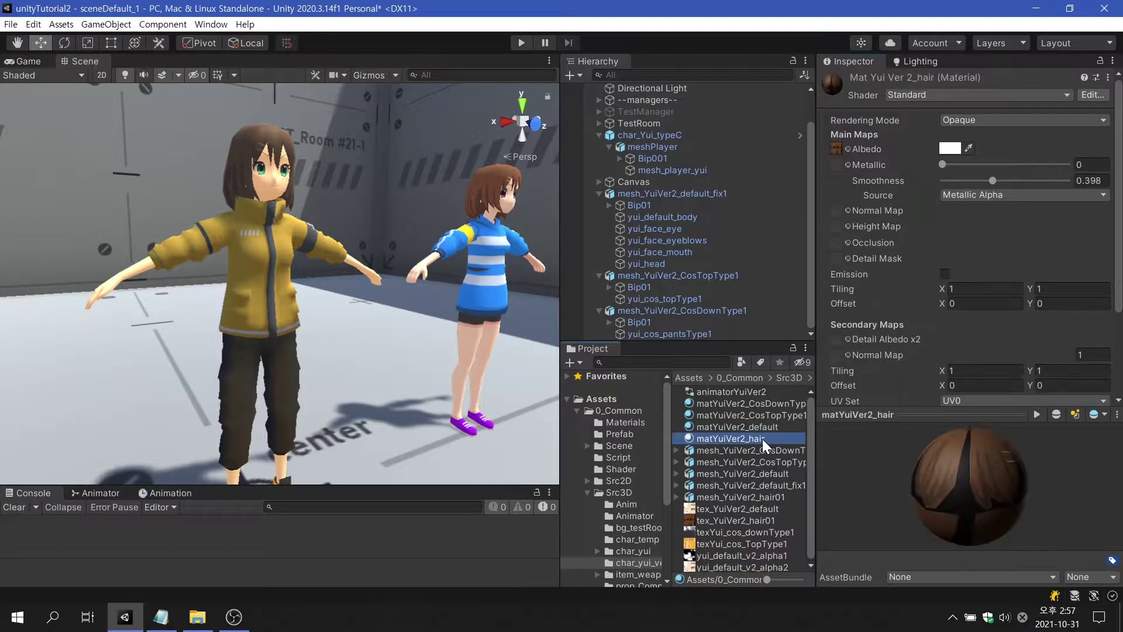
pyautogui.click(944, 274)
pyautogui.click(836, 149)
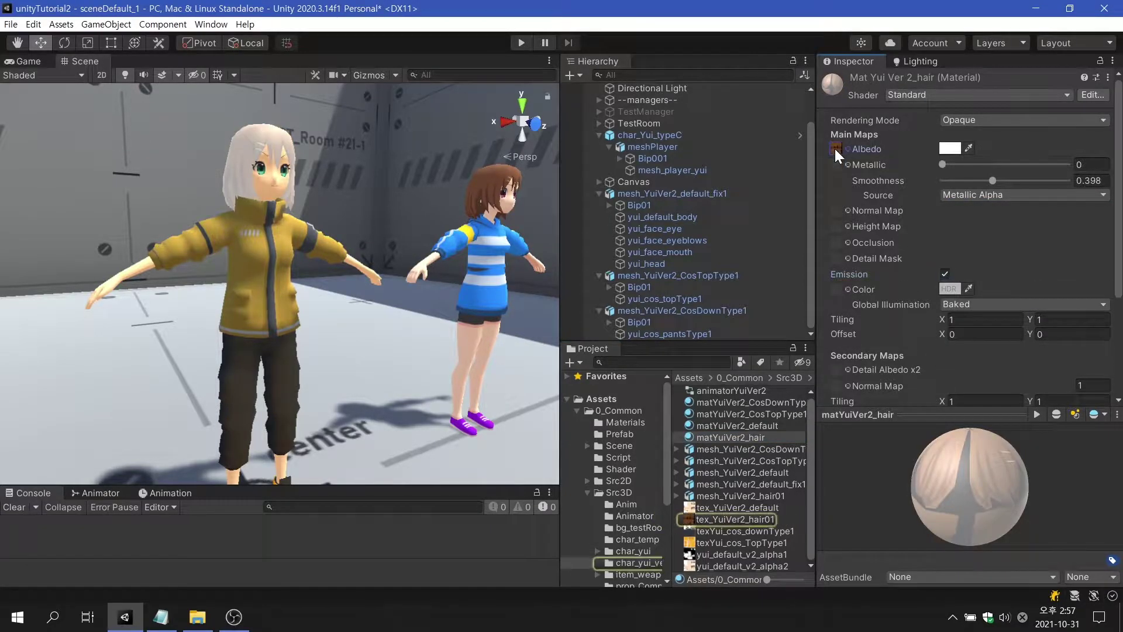
pyautogui.moveTo(758, 516); pyautogui.dragTo(840, 290)
pyautogui.click(948, 289)
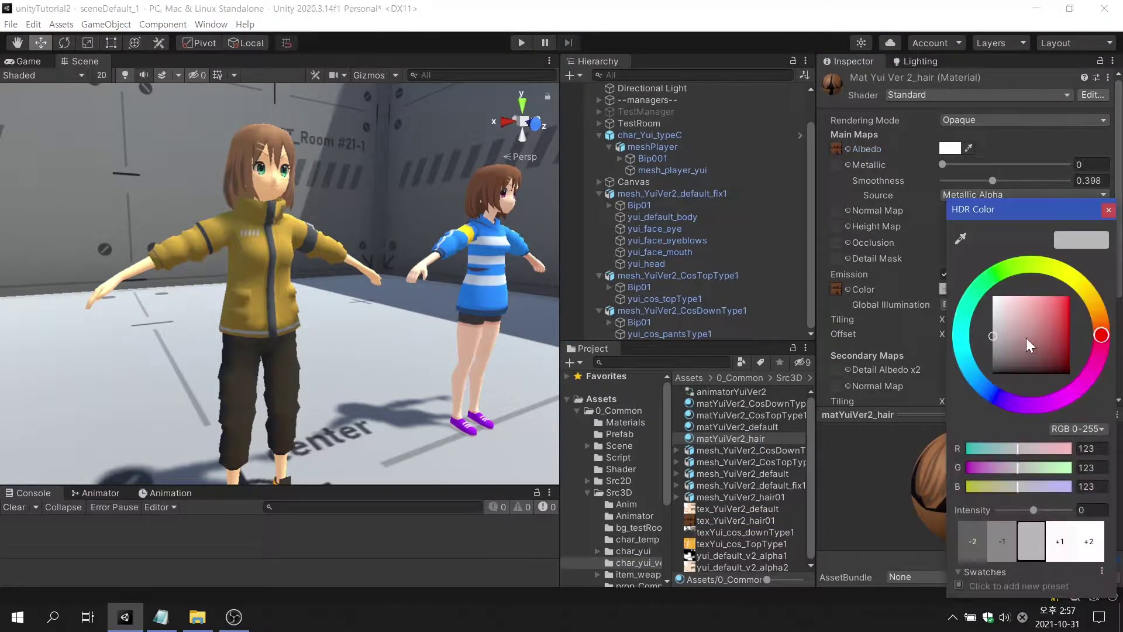
pyautogui.moveTo(1030, 345)
pyautogui.mouseDown()
pyautogui.moveTo(1042, 336)
pyautogui.moveTo(1055, 345)
pyautogui.mouseUp()
pyautogui.click(1100, 328)
pyautogui.click(1108, 209)
# Raise the hair material's Smoothness from 0.398 to 0.499
pyautogui.click(994, 180)
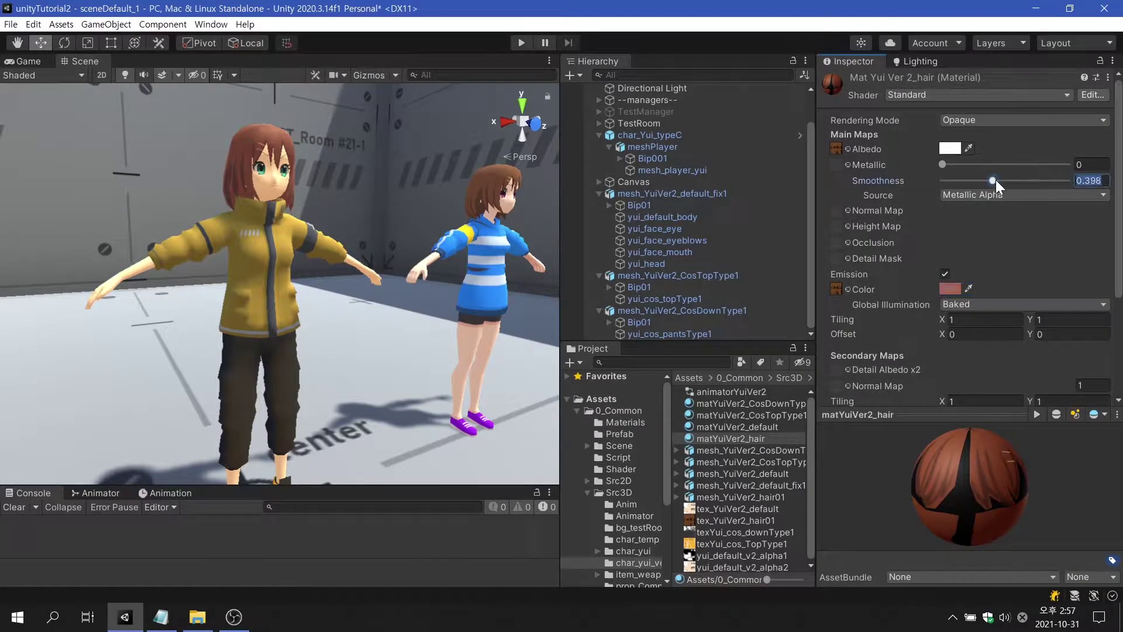
pyautogui.moveTo(996, 180); pyautogui.dragTo(1010, 183)
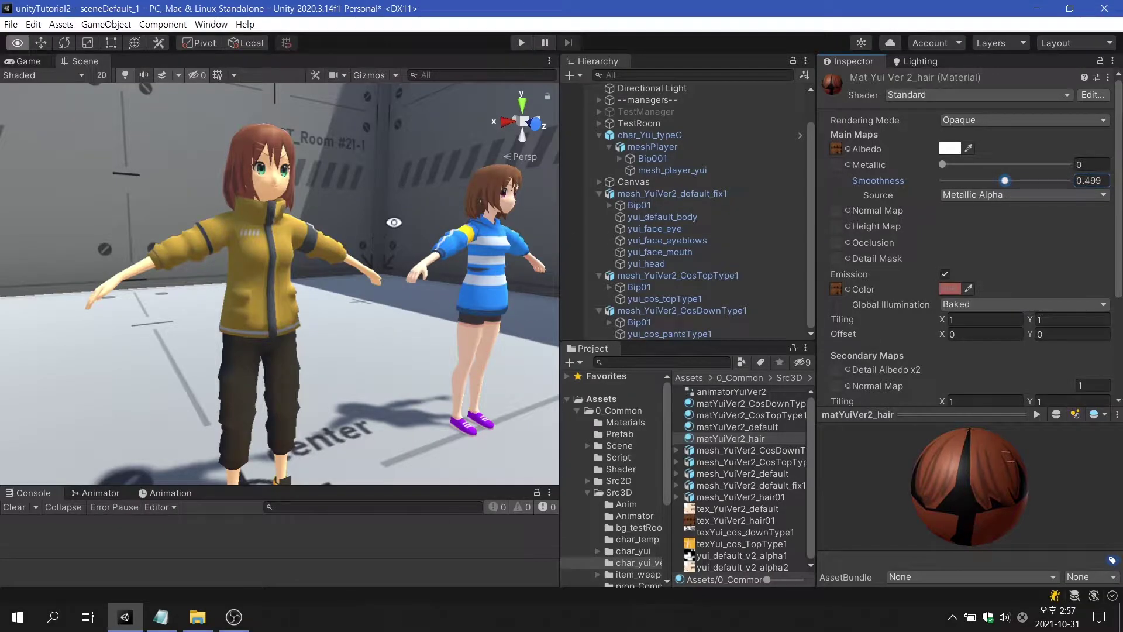
pyautogui.keyDown('alt'); pyautogui.moveTo(374, 220); pyautogui.dragTo(417, 222); pyautogui.keyUp('alt')
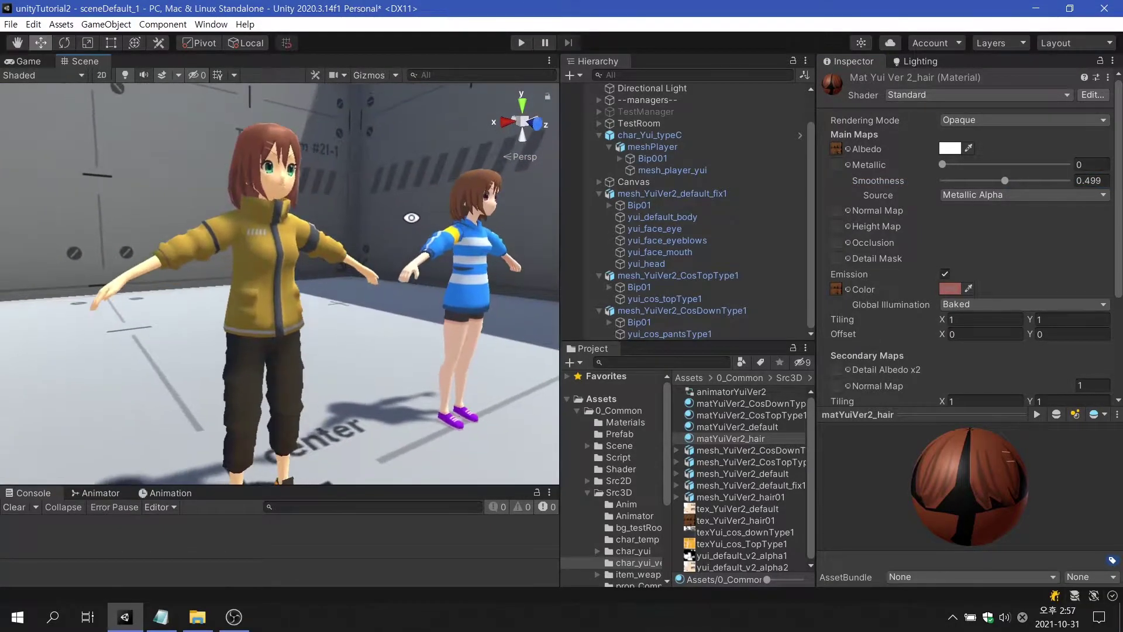
# Enable emission on matYuiVer2_CosTopType1 using its jacket texture with a red tint
pyautogui.click(760, 416)
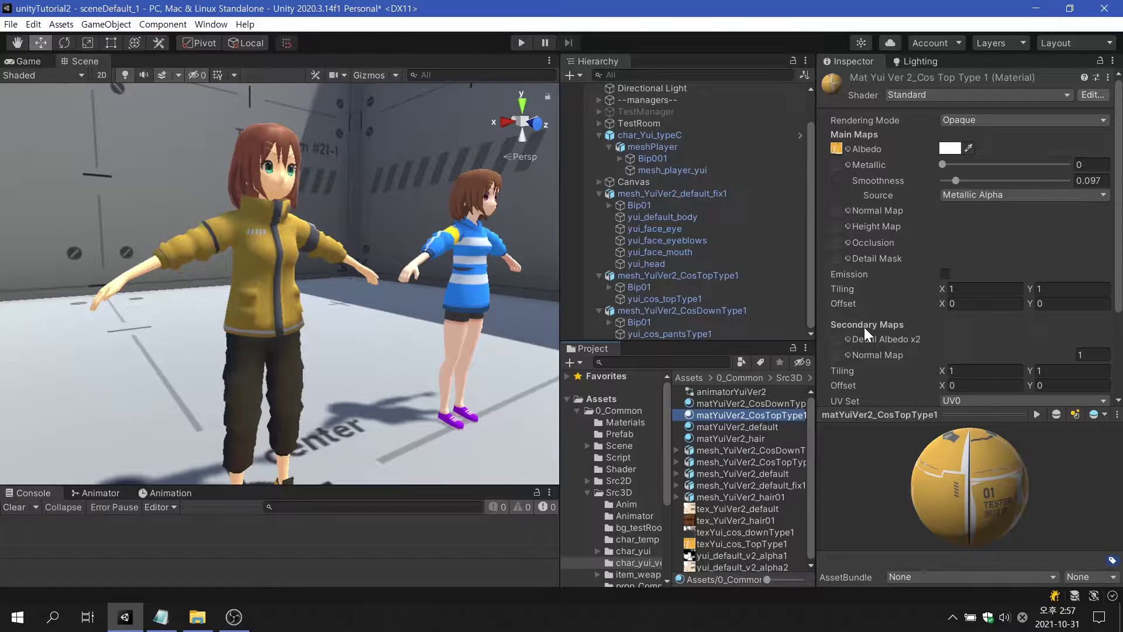
pyautogui.click(945, 274)
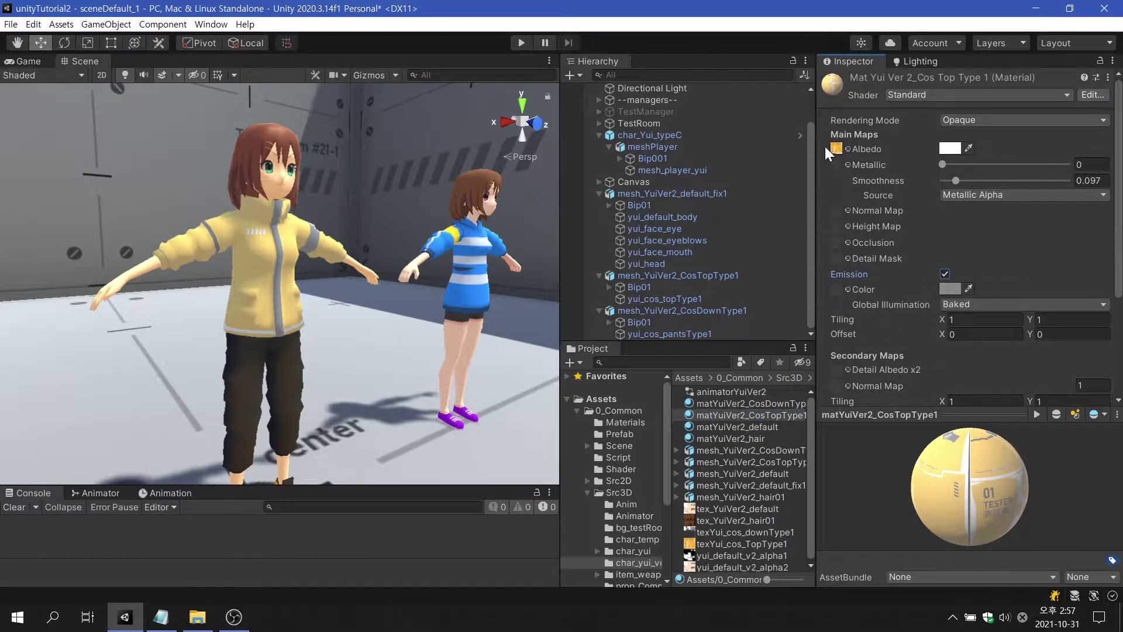
pyautogui.click(836, 148)
pyautogui.moveTo(757, 543); pyautogui.dragTo(837, 293)
pyautogui.click(949, 287)
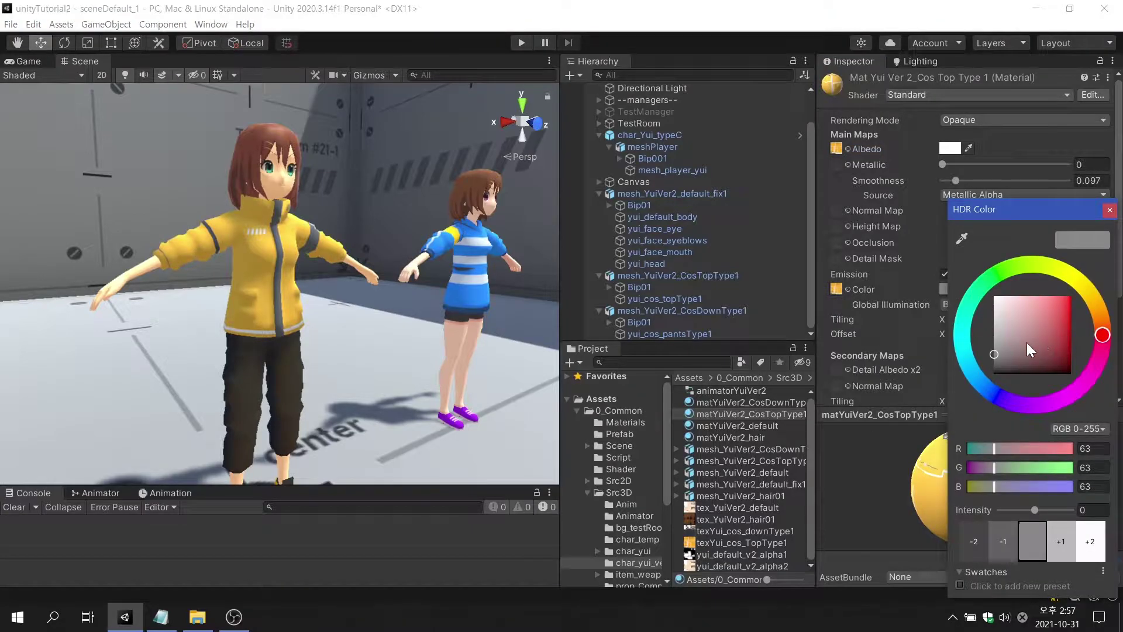
pyautogui.moveTo(1027, 344)
pyautogui.mouseDown()
pyautogui.moveTo(1030, 332)
pyautogui.moveTo(1023, 345)
pyautogui.moveTo(1041, 340)
pyautogui.mouseUp()
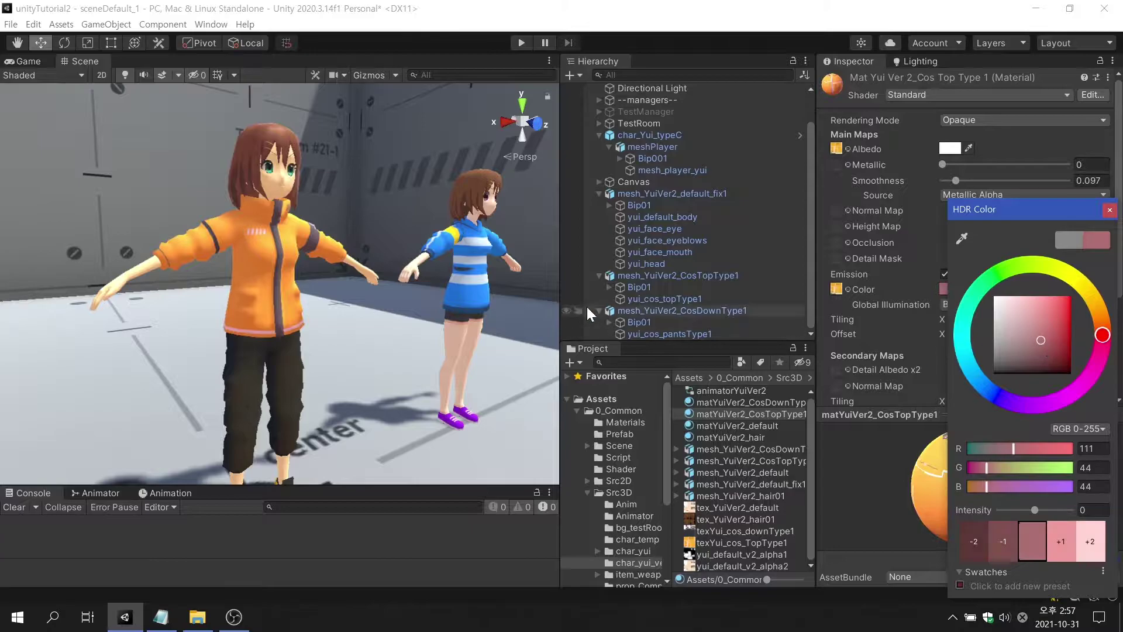
pyautogui.keyDown('alt'); pyautogui.moveTo(515, 316); pyautogui.dragTo(380, 278); pyautogui.keyUp('alt')
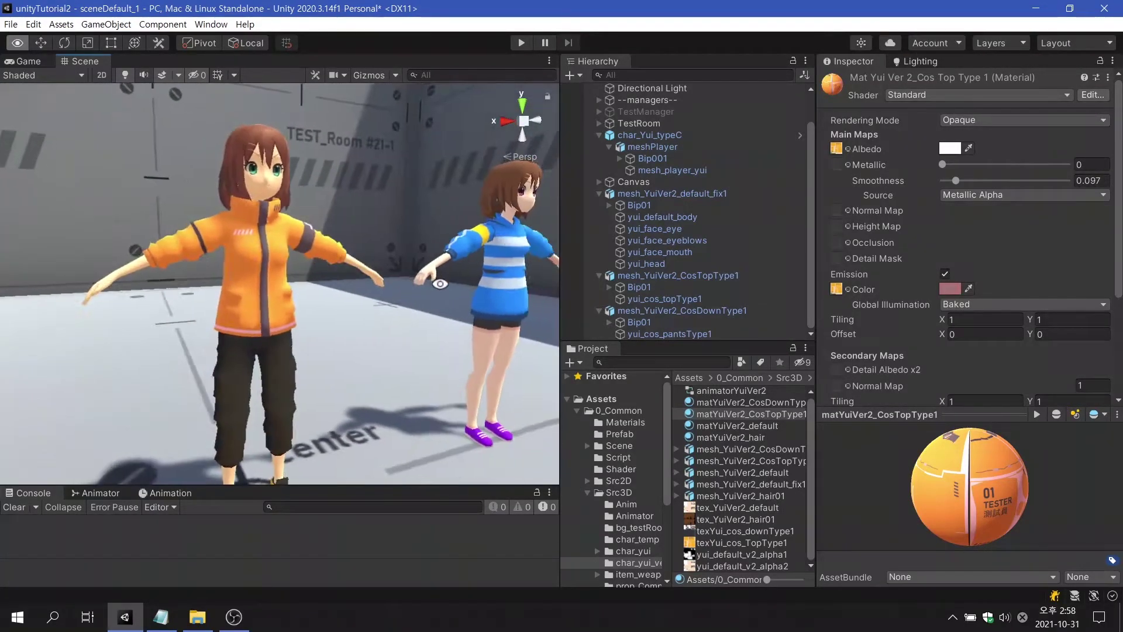
pyautogui.click(761, 427)
# Open matYuiVer2_default's emission colour picker
pyautogui.click(950, 289)
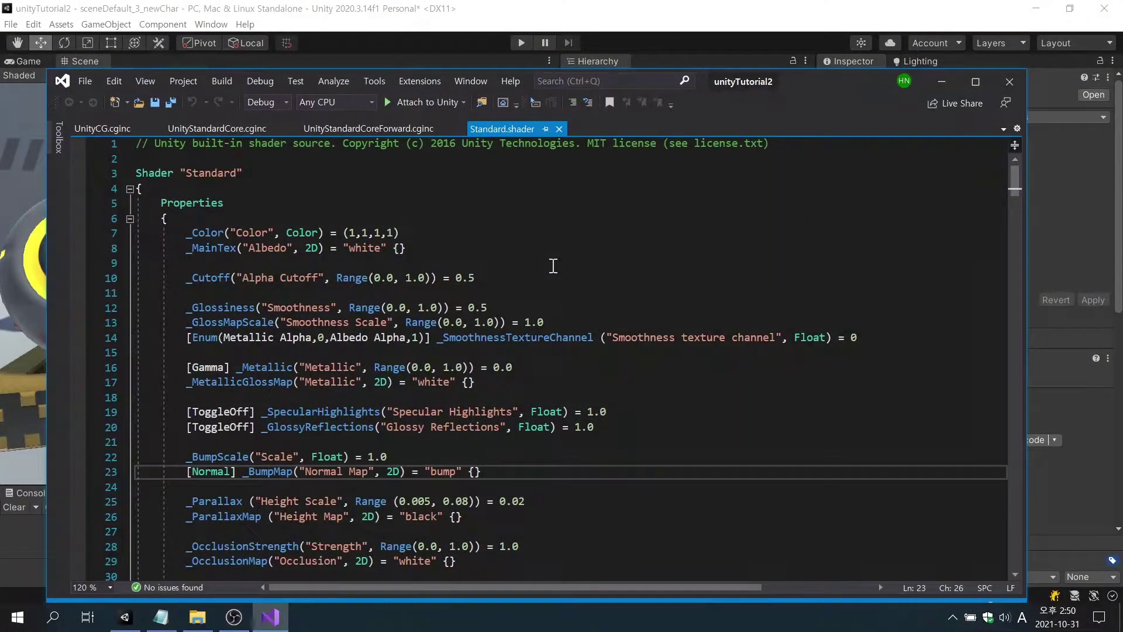
pyautogui.scroll(-20, 553, 266)
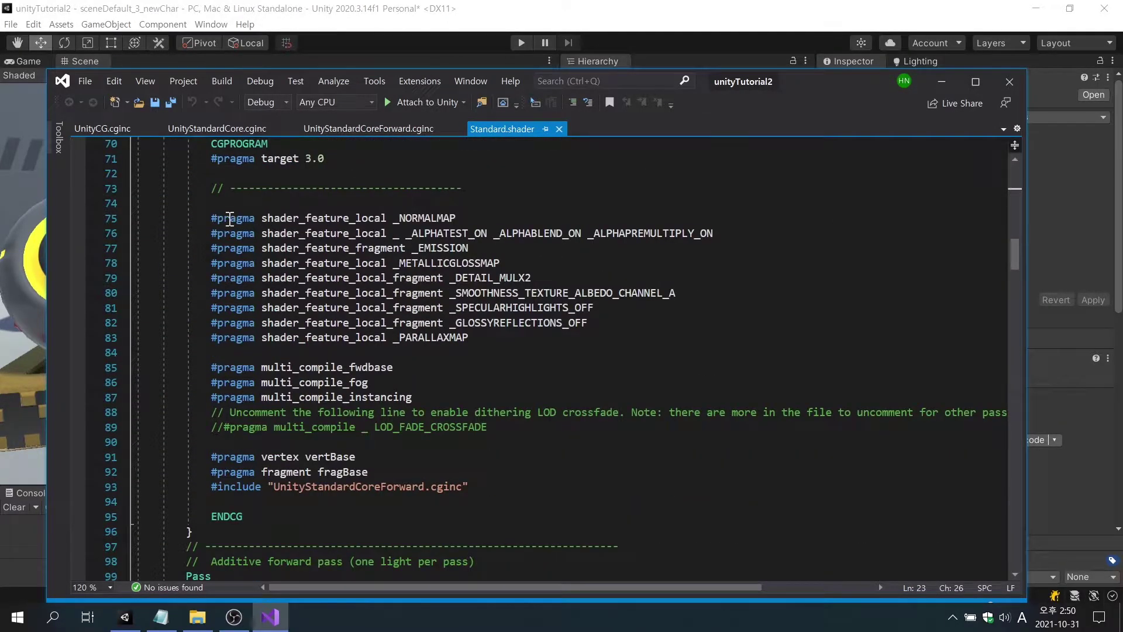
pyautogui.moveTo(212, 218); pyautogui.dragTo(478, 342)
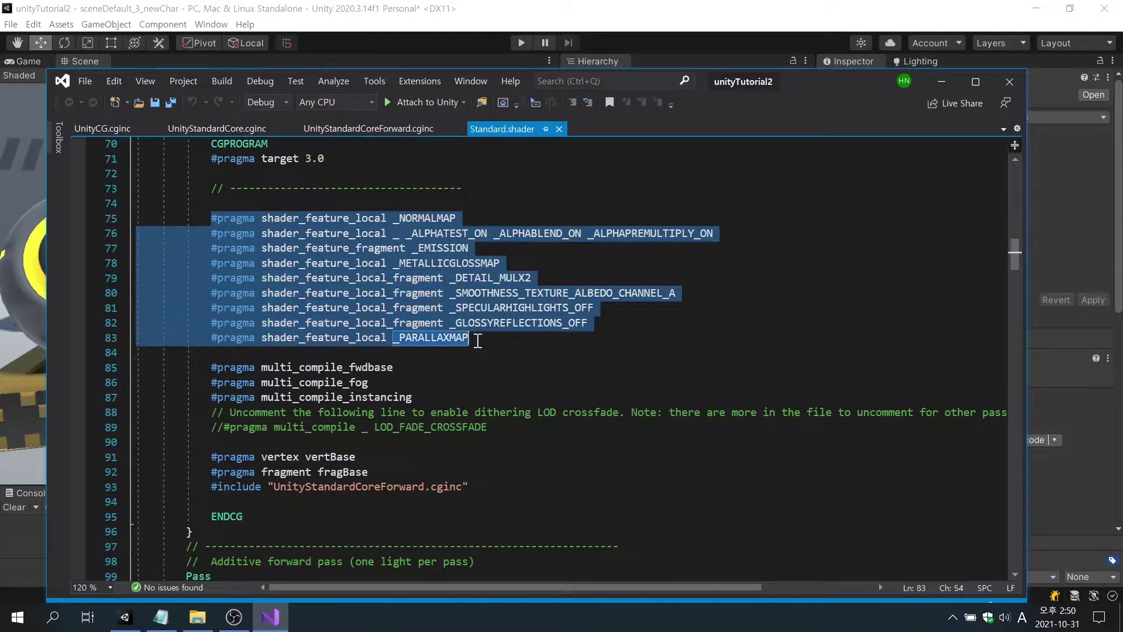
pyautogui.click(535, 357)
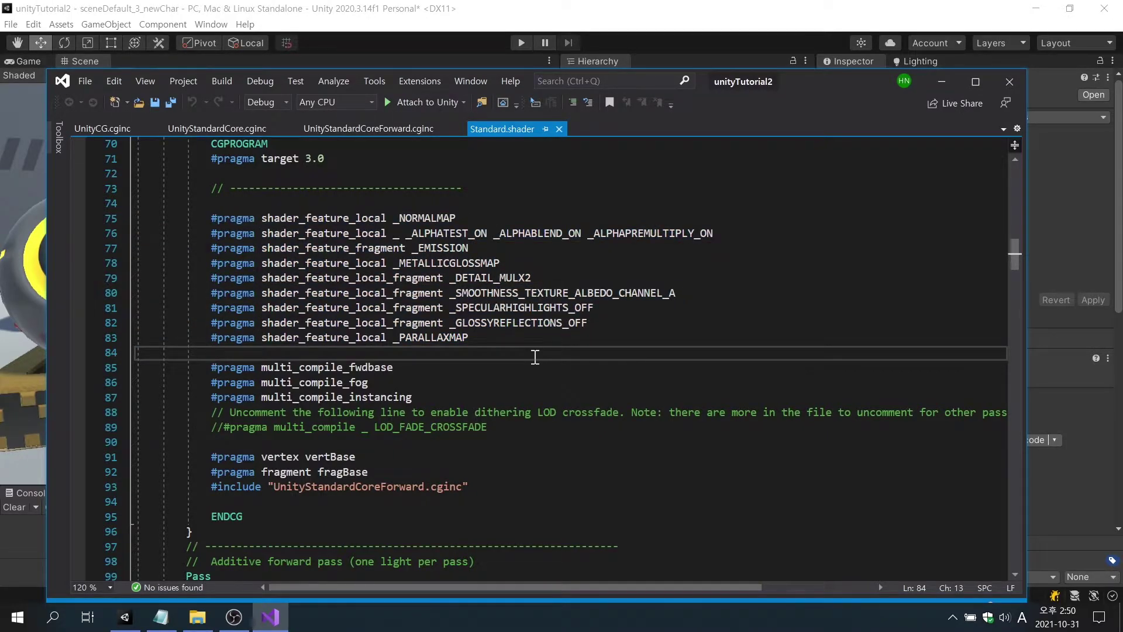
pyautogui.scroll(-13, 535, 357)
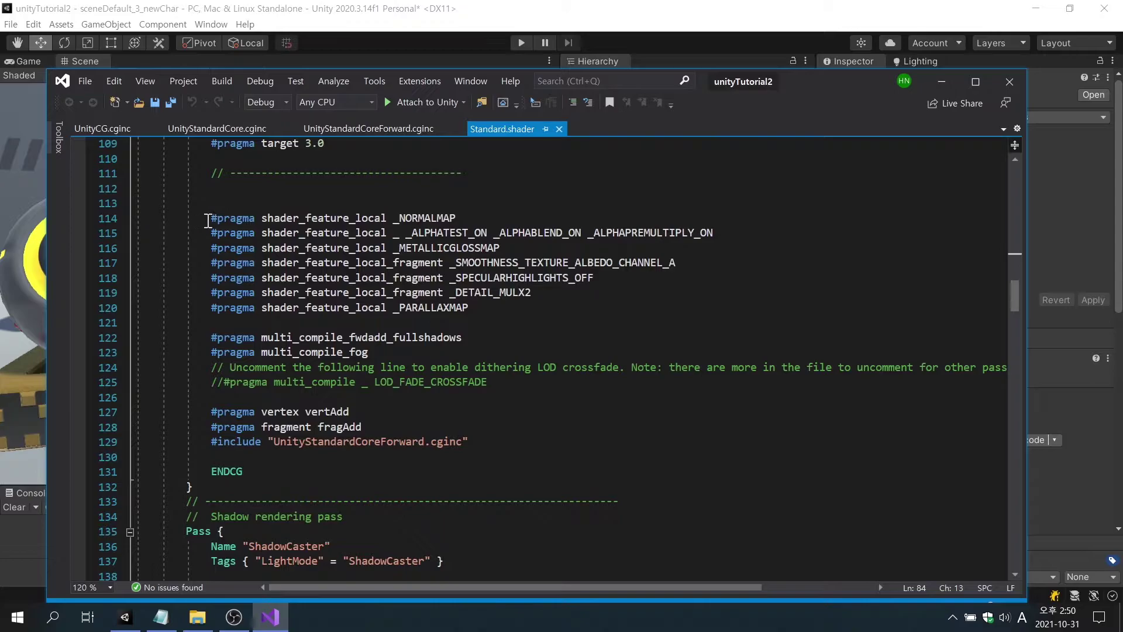
pyautogui.moveTo(207, 220); pyautogui.dragTo(477, 309)
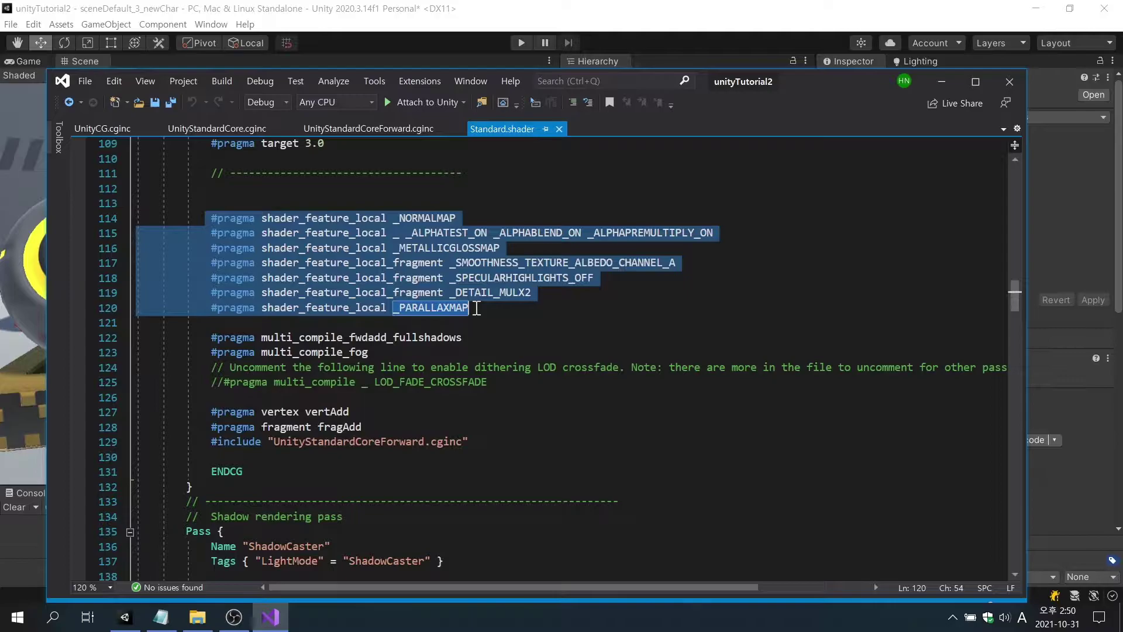
pyautogui.click(524, 319)
pyautogui.scroll(-10, 524, 319)
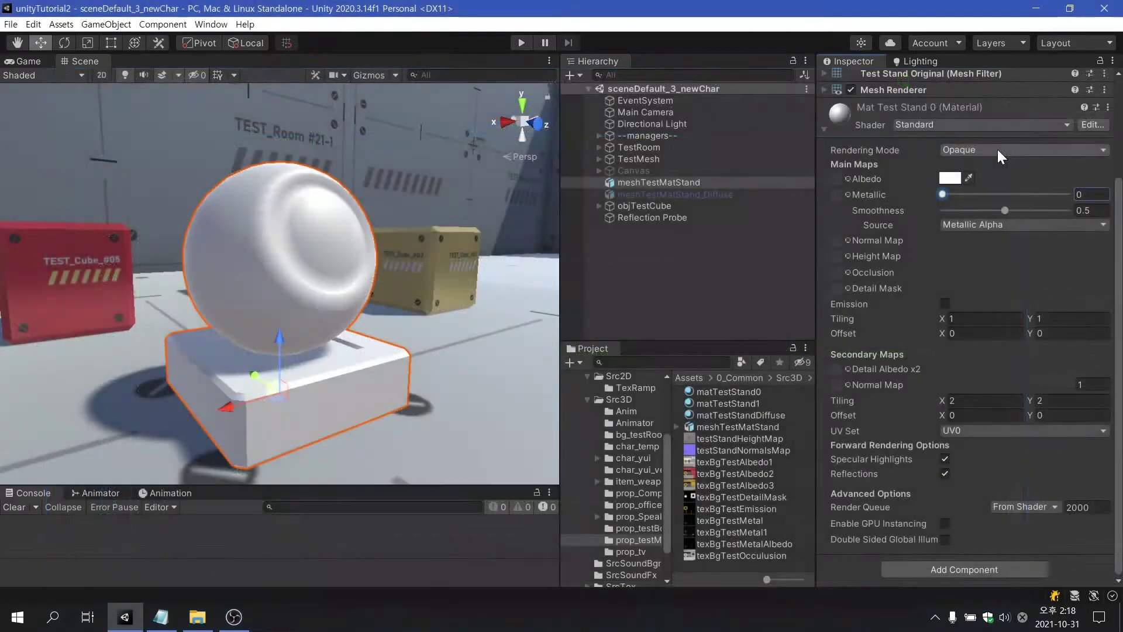
# Keep Mat Test Stand 0 Opaque and set its white albedo alpha to 228
pyautogui.click(998, 150)
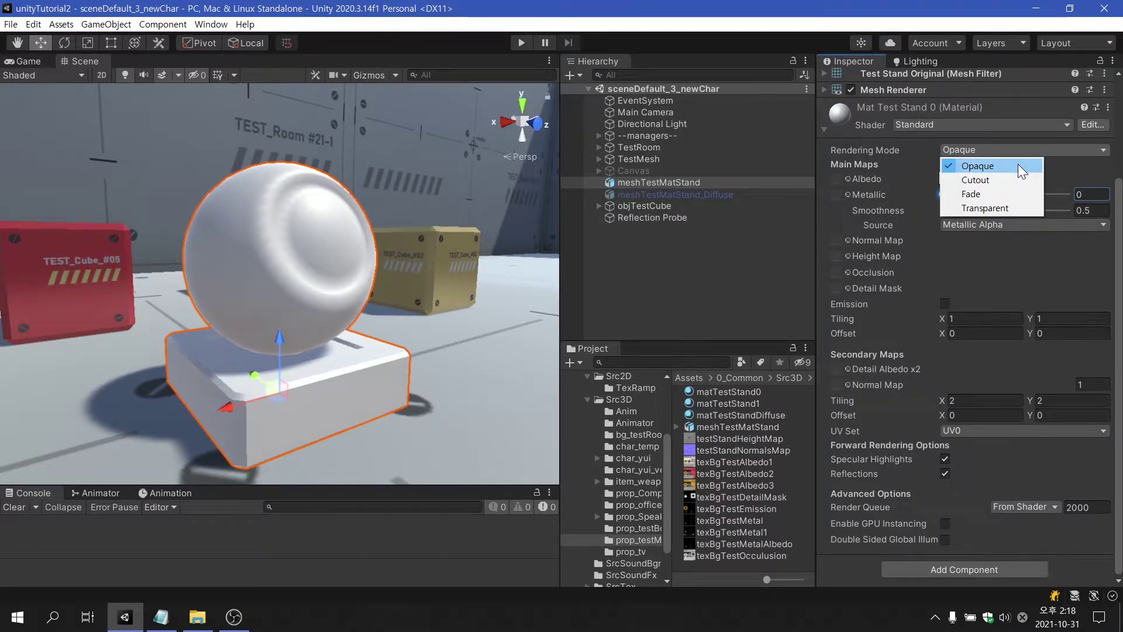
pyautogui.click(1018, 165)
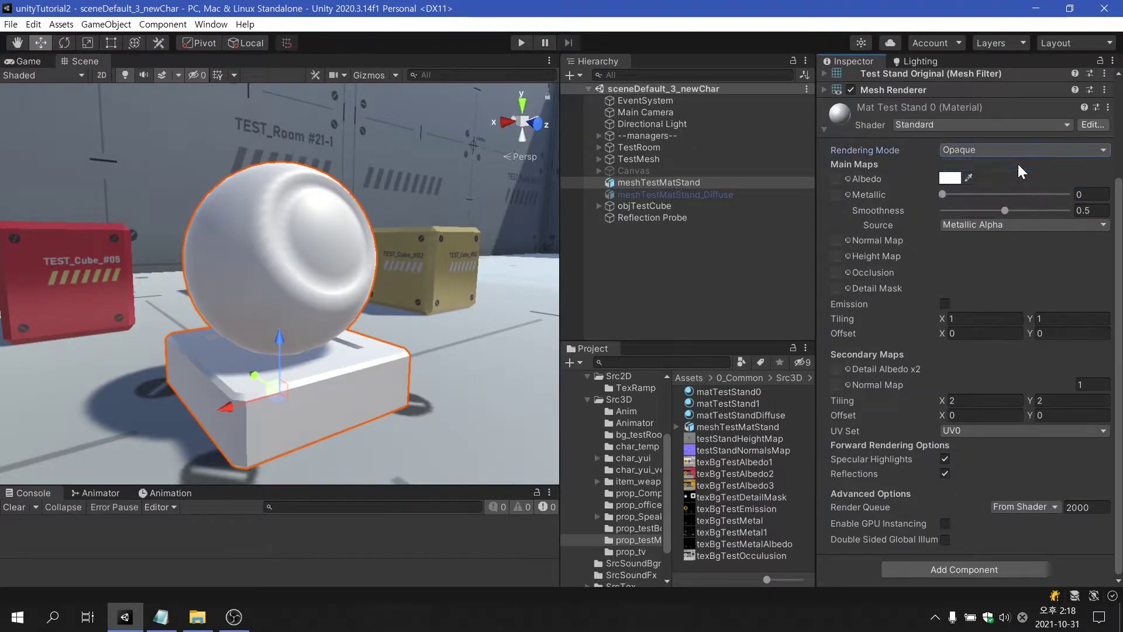
pyautogui.click(958, 177)
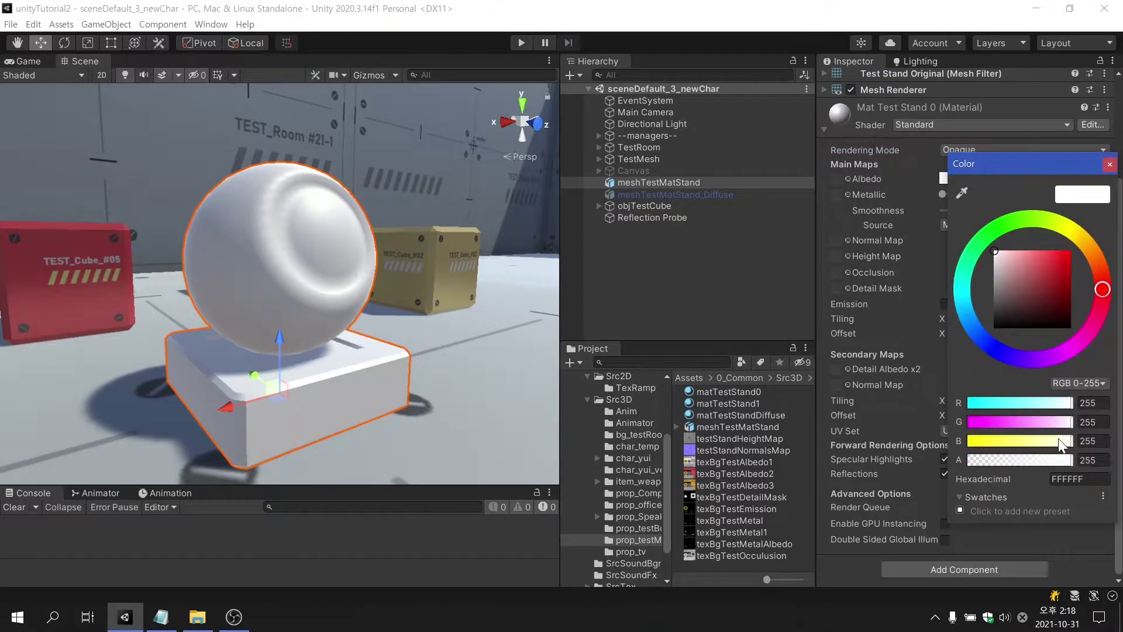
pyautogui.moveTo(1070, 459)
pyautogui.mouseDown()
pyautogui.moveTo(950, 461)
pyautogui.moveTo(1066, 468)
pyautogui.mouseUp()
pyautogui.click(1111, 164)
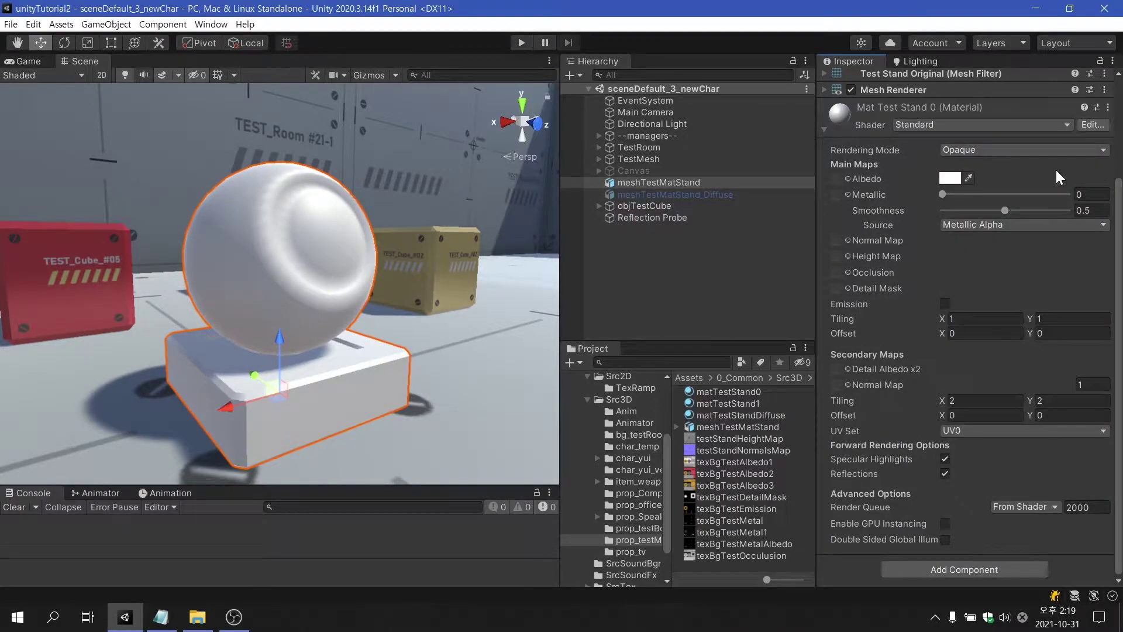
# Switch Mat Test Stand 0 to Cutout rendering mode
pyautogui.click(1005, 149)
pyautogui.click(1006, 177)
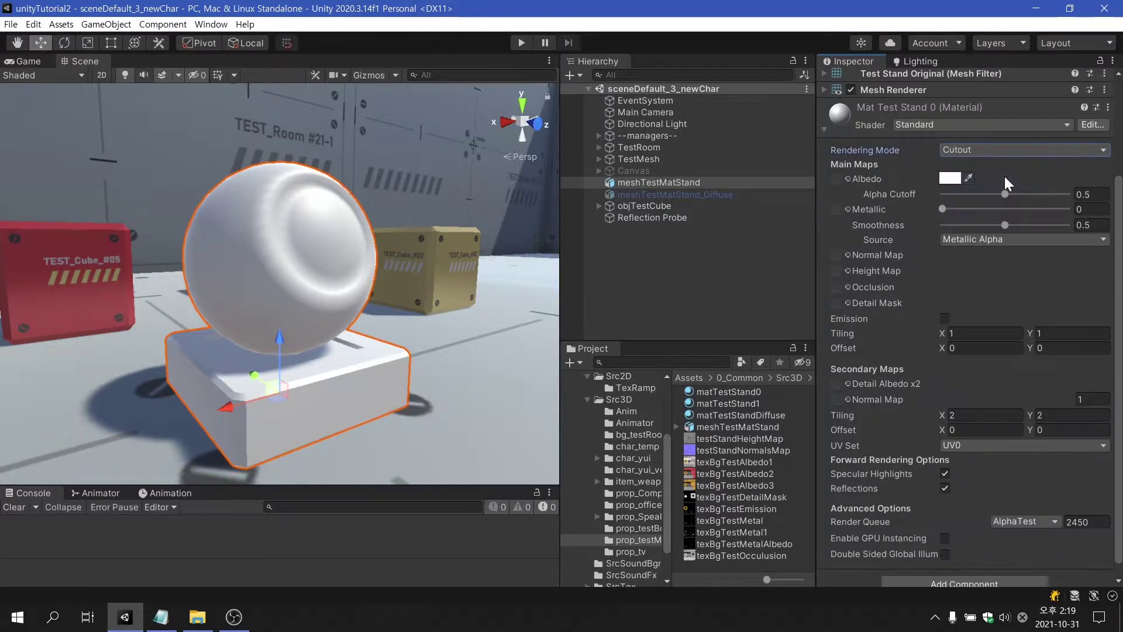
pyautogui.click(952, 179)
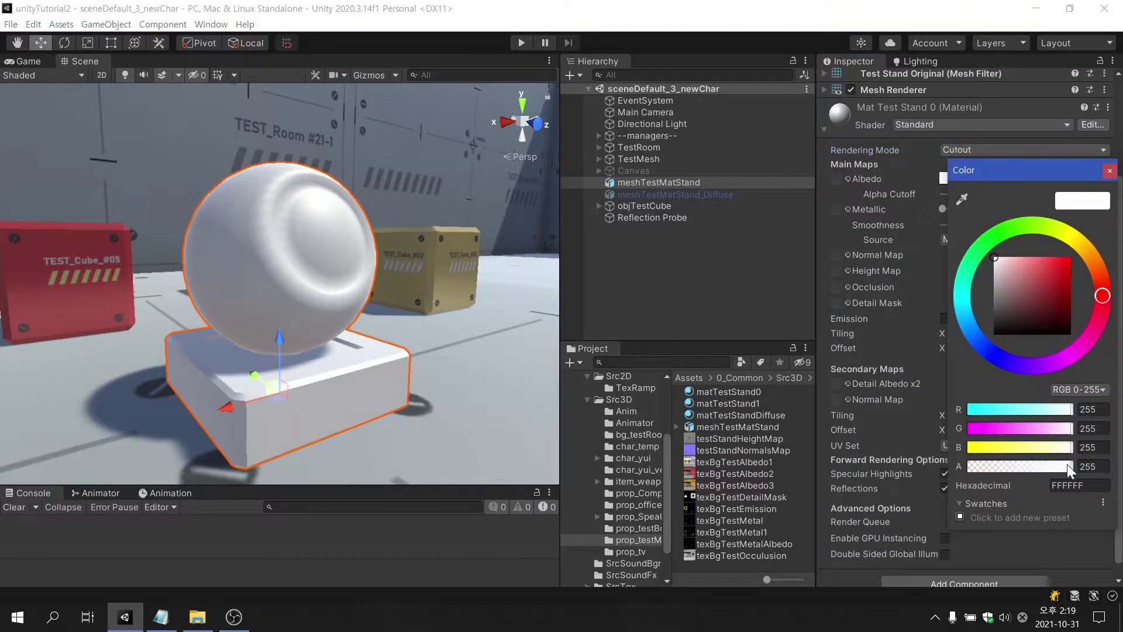
pyautogui.click(1090, 467)
pyautogui.click(1110, 170)
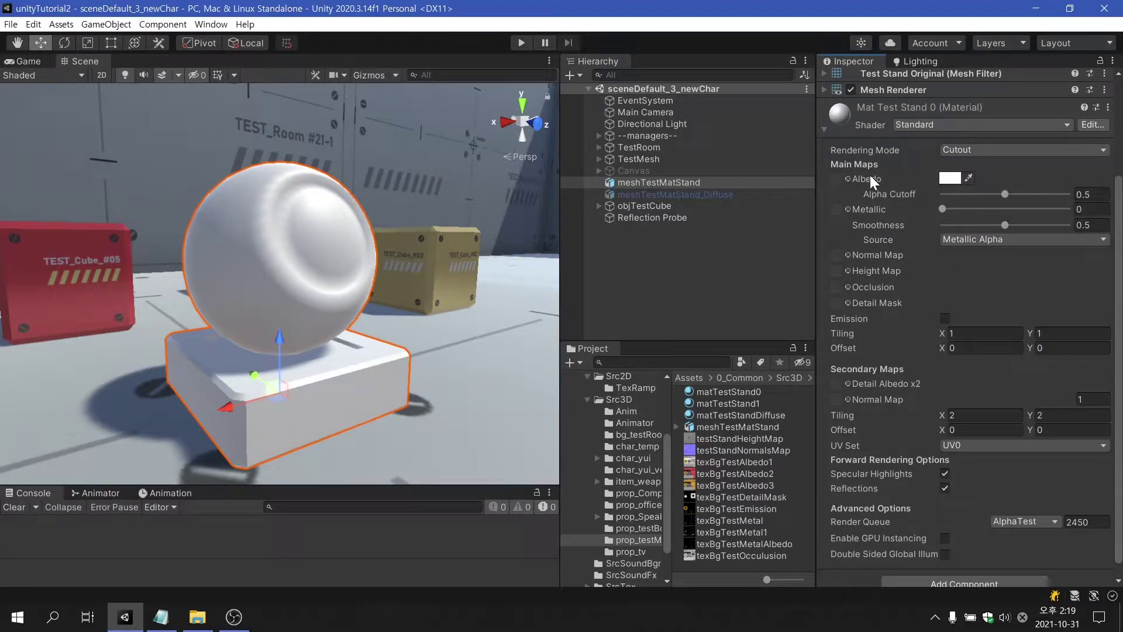
# Assign texChecker as the albedo texture and view the cut-out holes in the stand
pyautogui.click(848, 178)
pyautogui.write('ch')
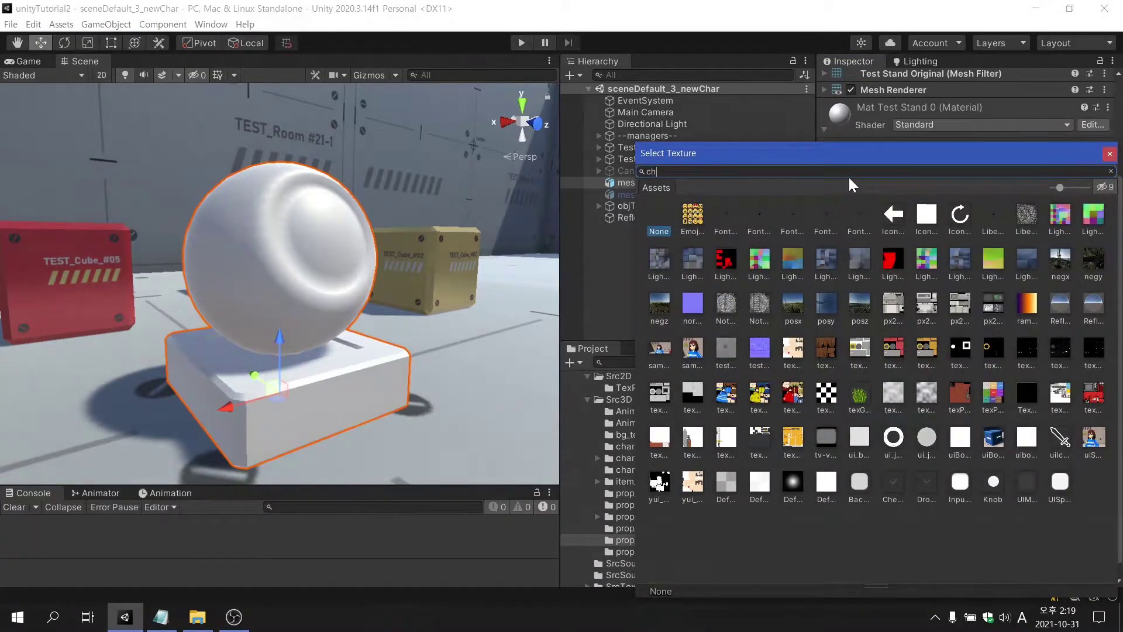
pyautogui.write('eck')
pyautogui.click(689, 216)
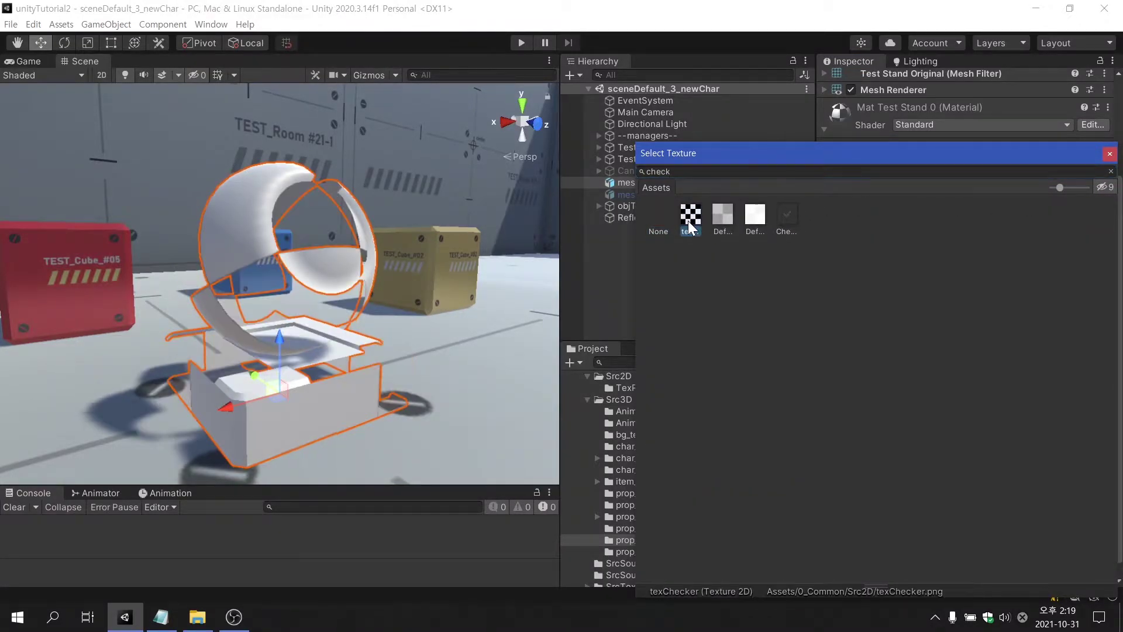
pyautogui.click(1110, 154)
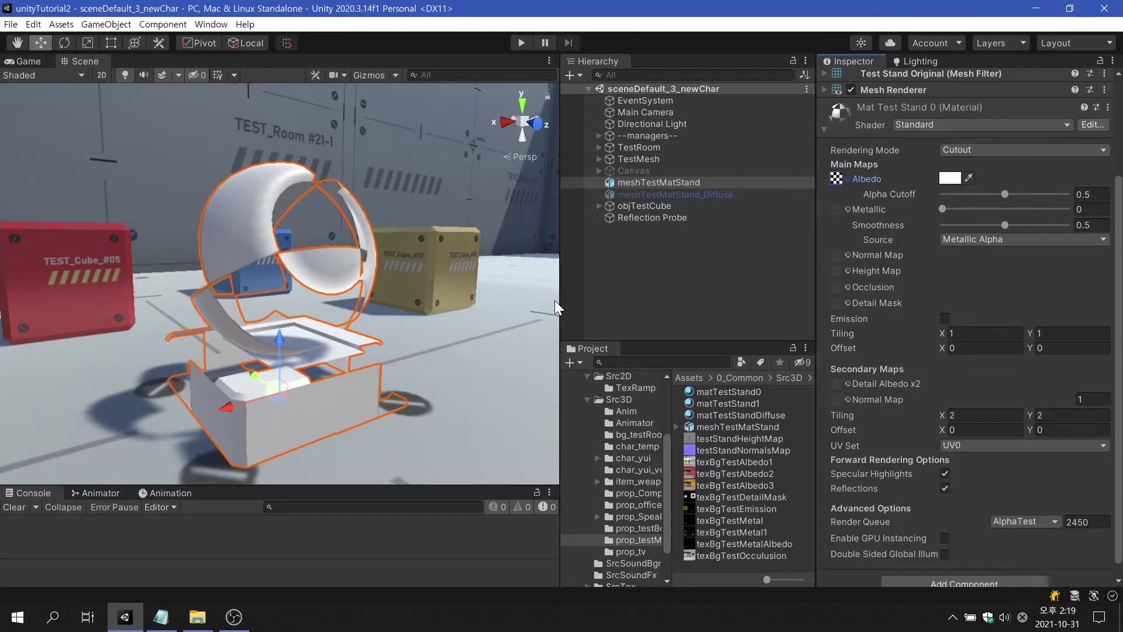
pyautogui.click(622, 286)
pyautogui.keyDown('alt'); pyautogui.moveTo(465, 311); pyautogui.dragTo(493, 308); pyautogui.keyUp('alt')
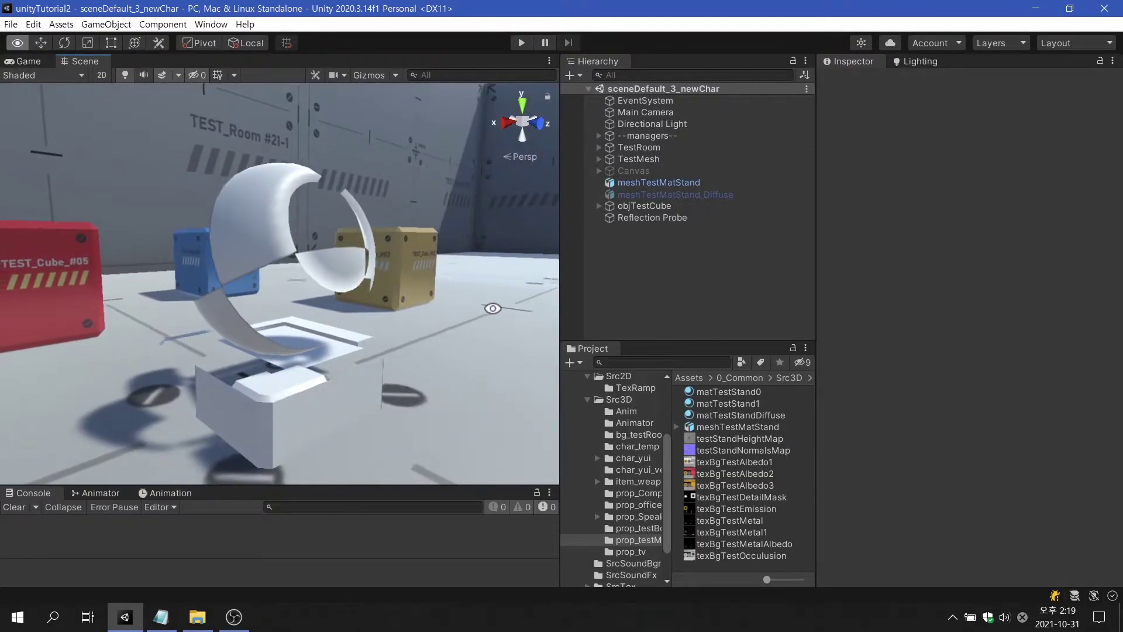
# Try Fade rendering mode with a lowered albedo alpha, making the sphere semi-transparent
pyautogui.doubleClick(710, 184)
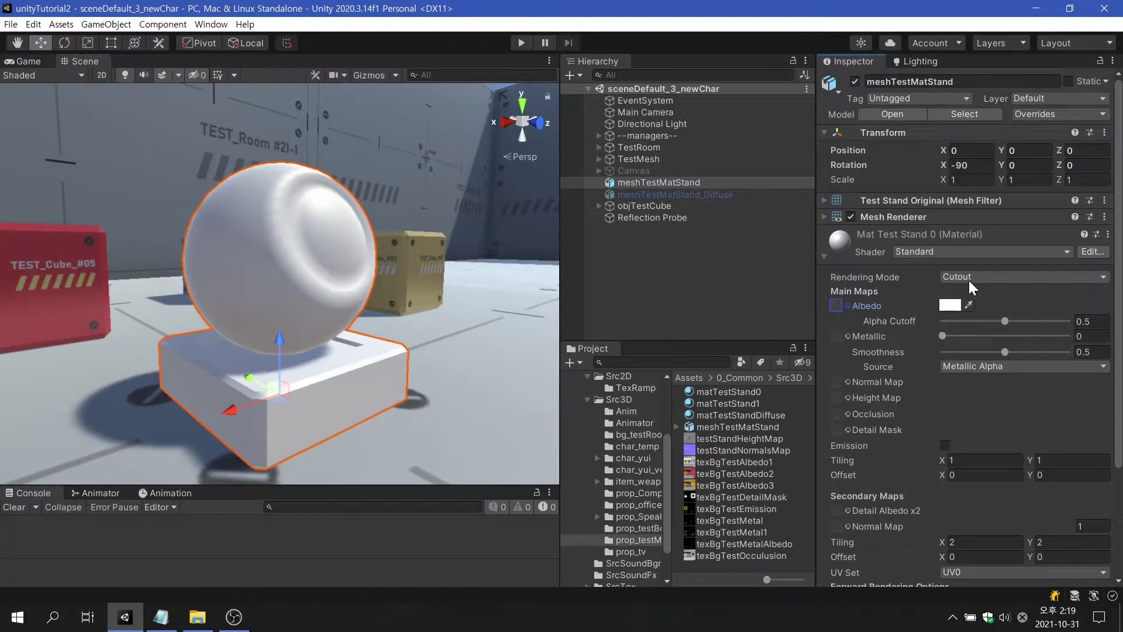
pyautogui.click(992, 275)
pyautogui.click(993, 318)
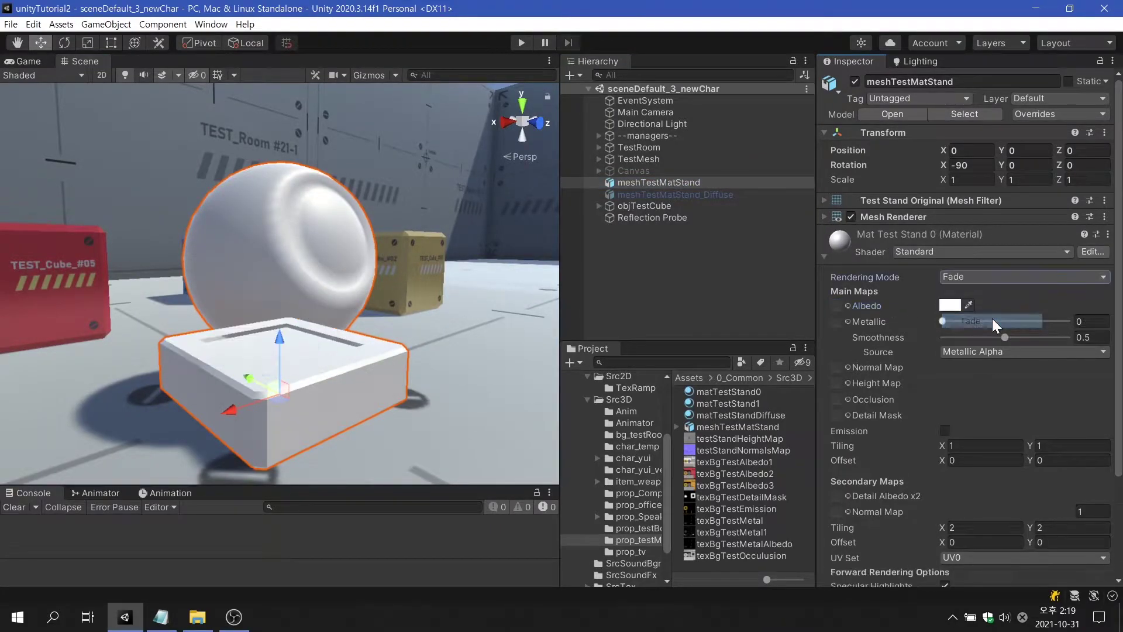
pyautogui.click(950, 307)
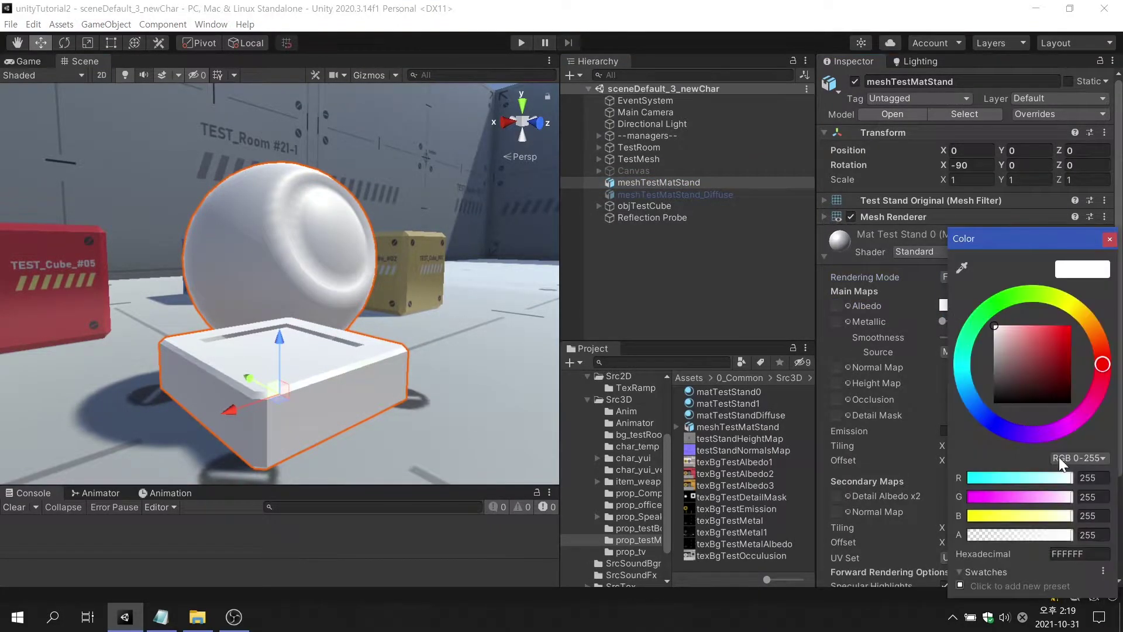
pyautogui.moveTo(1072, 533)
pyautogui.mouseDown()
pyautogui.moveTo(943, 540)
pyautogui.moveTo(1079, 536)
pyautogui.mouseUp()
pyautogui.click(1110, 240)
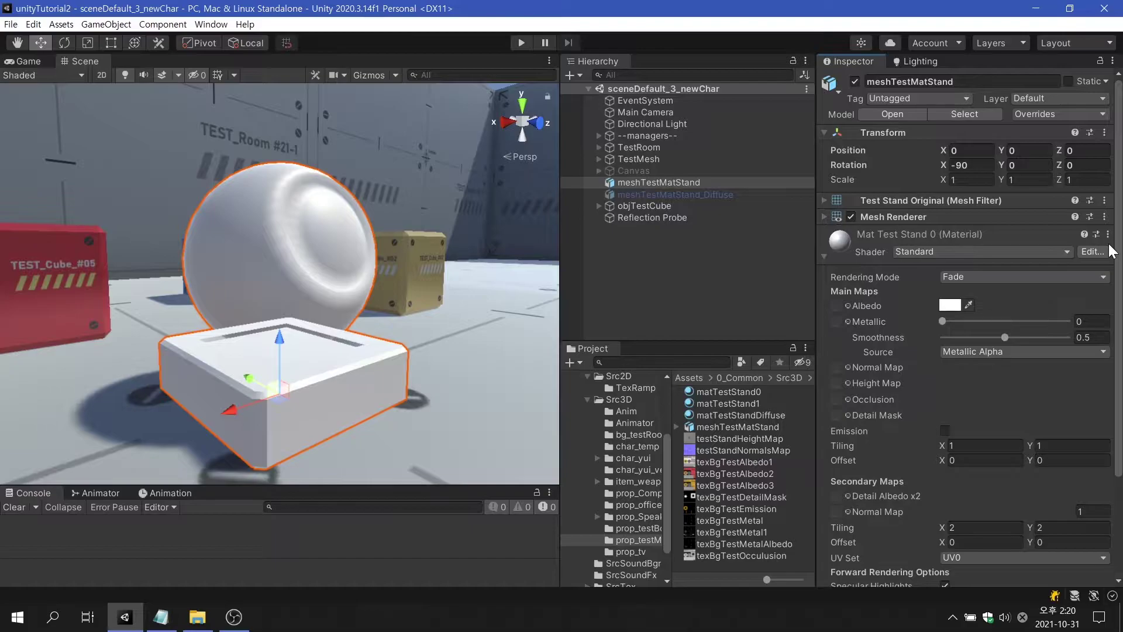
# Try Transparent rendering mode with albedo alpha at 0 and inspect the see-through stand
pyautogui.click(1010, 279)
pyautogui.click(998, 337)
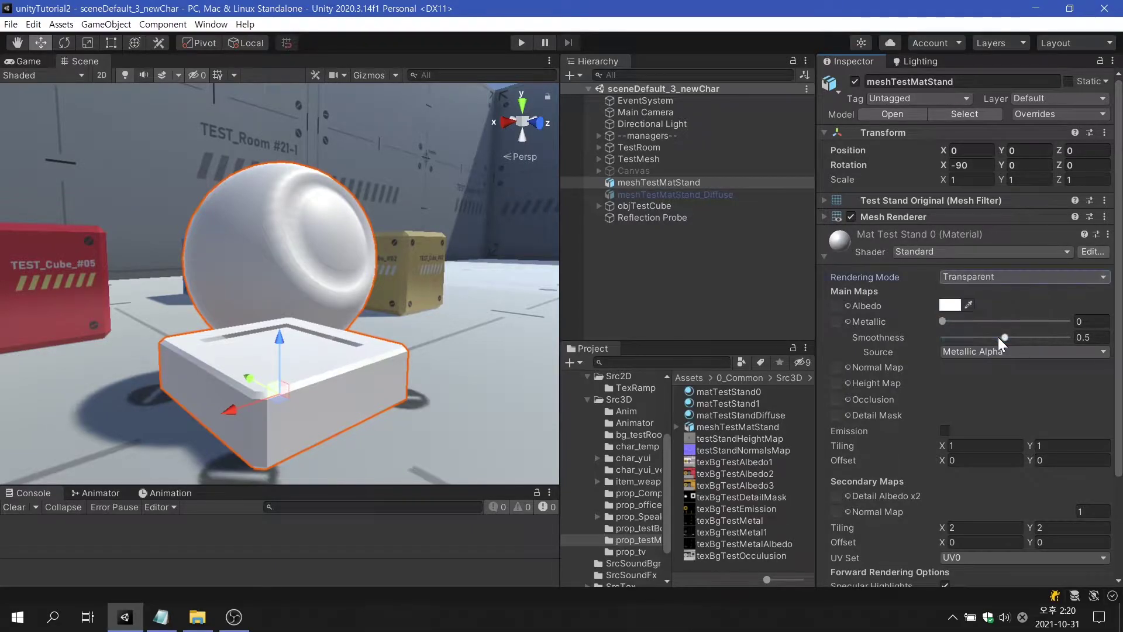
pyautogui.click(950, 305)
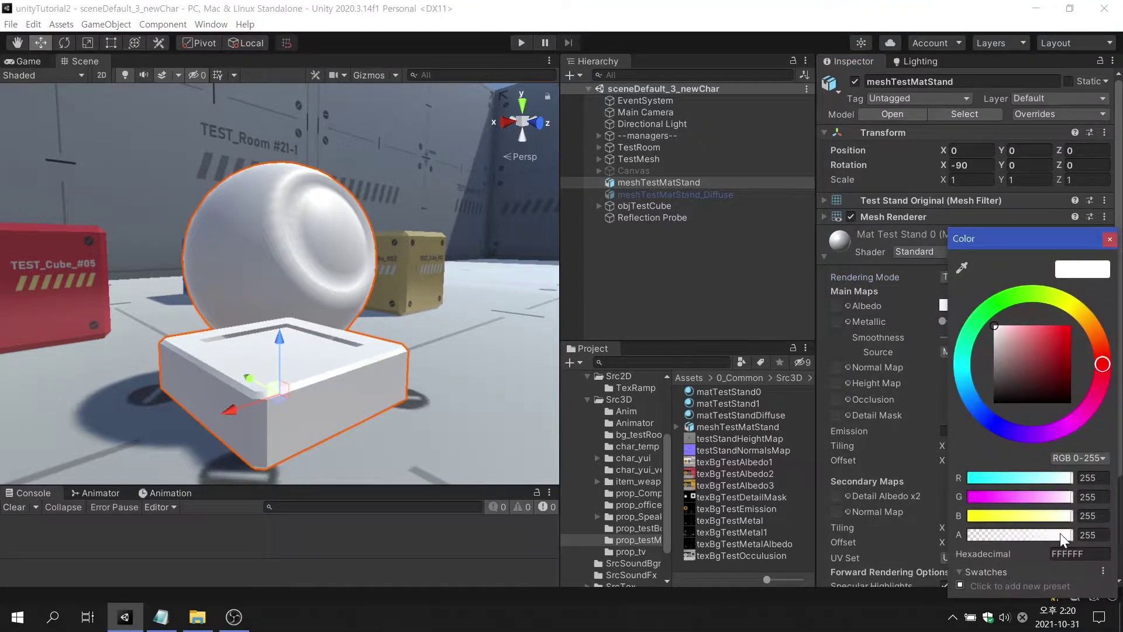
pyautogui.moveTo(1060, 532); pyautogui.dragTo(942, 541)
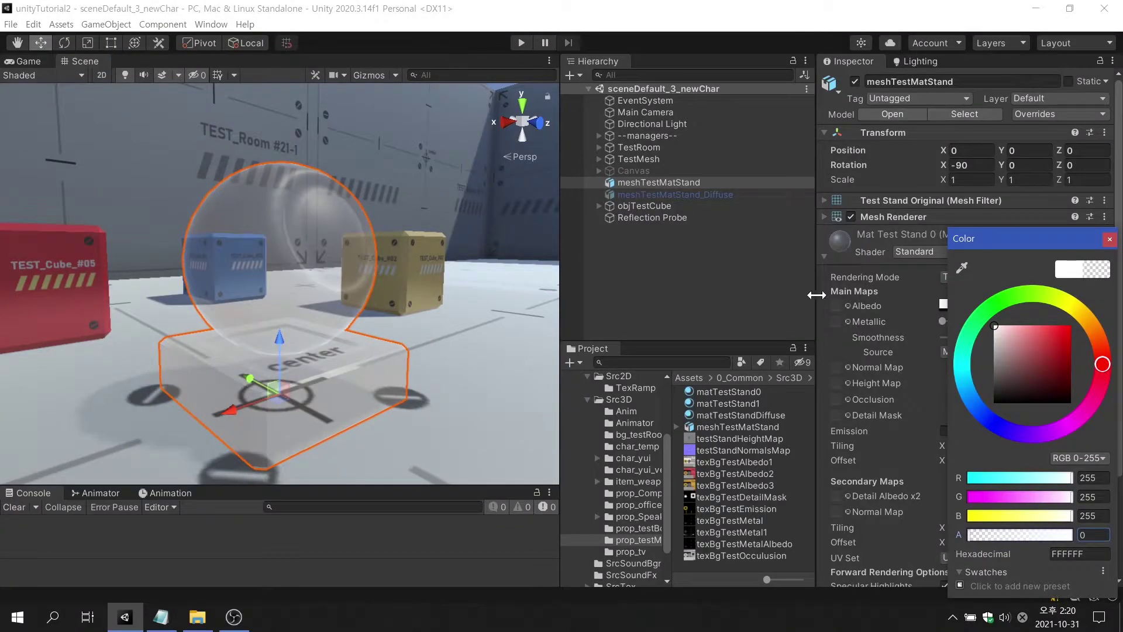
pyautogui.click(635, 255)
pyautogui.keyDown('alt'); pyautogui.moveTo(482, 305); pyautogui.dragTo(456, 296); pyautogui.keyUp('alt')
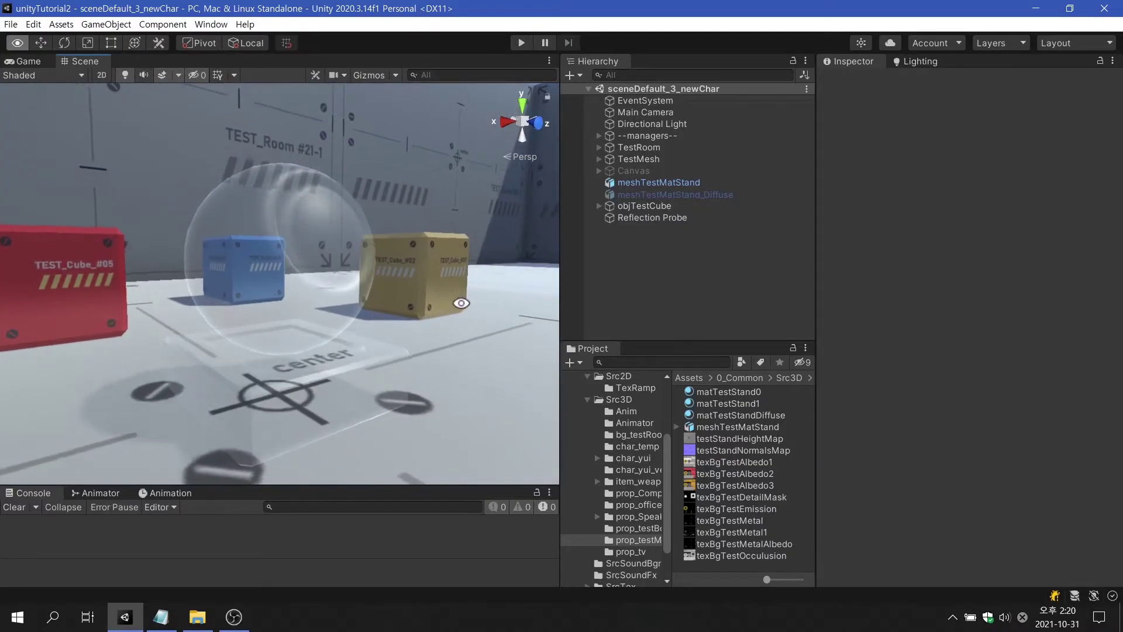
pyautogui.keyDown('alt'); pyautogui.moveTo(461, 304); pyautogui.dragTo(453, 309); pyautogui.keyUp('alt')
# Restore albedo alpha to 255 and set the rendering mode back to Opaque
pyautogui.click(661, 183)
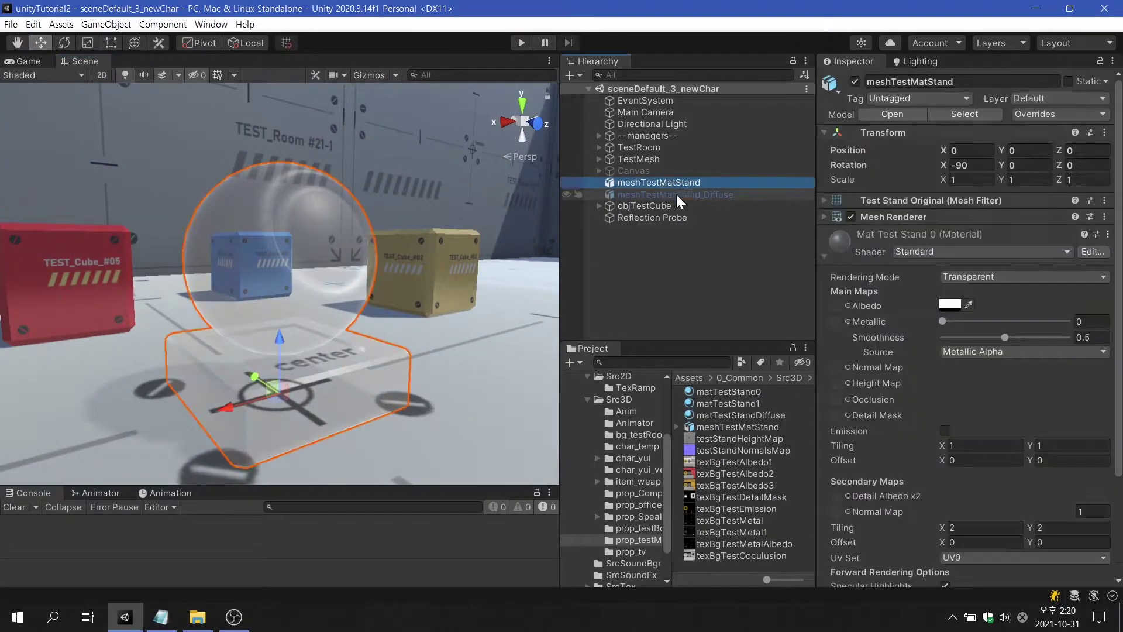
pyautogui.click(949, 303)
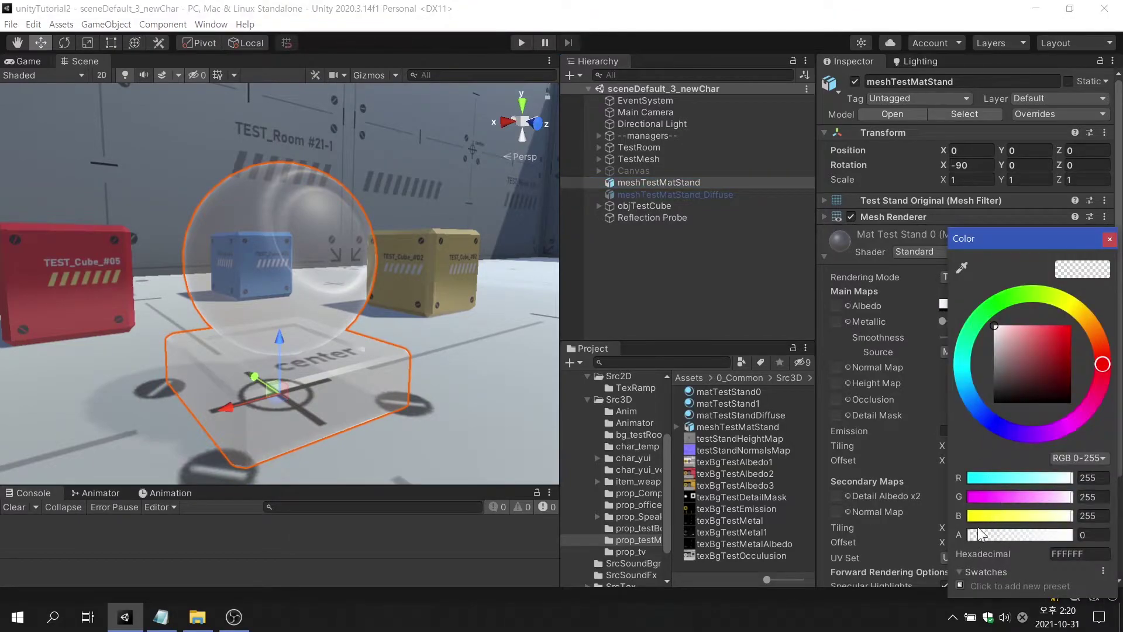
pyautogui.moveTo(984, 536); pyautogui.dragTo(1062, 542)
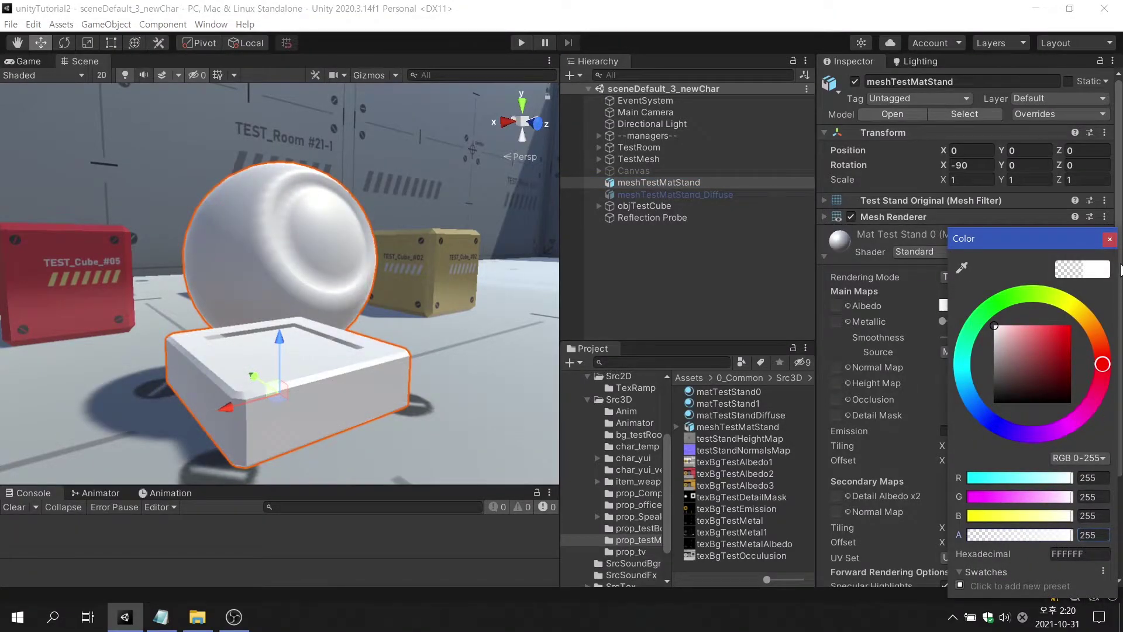
pyautogui.click(1111, 239)
pyautogui.click(1020, 275)
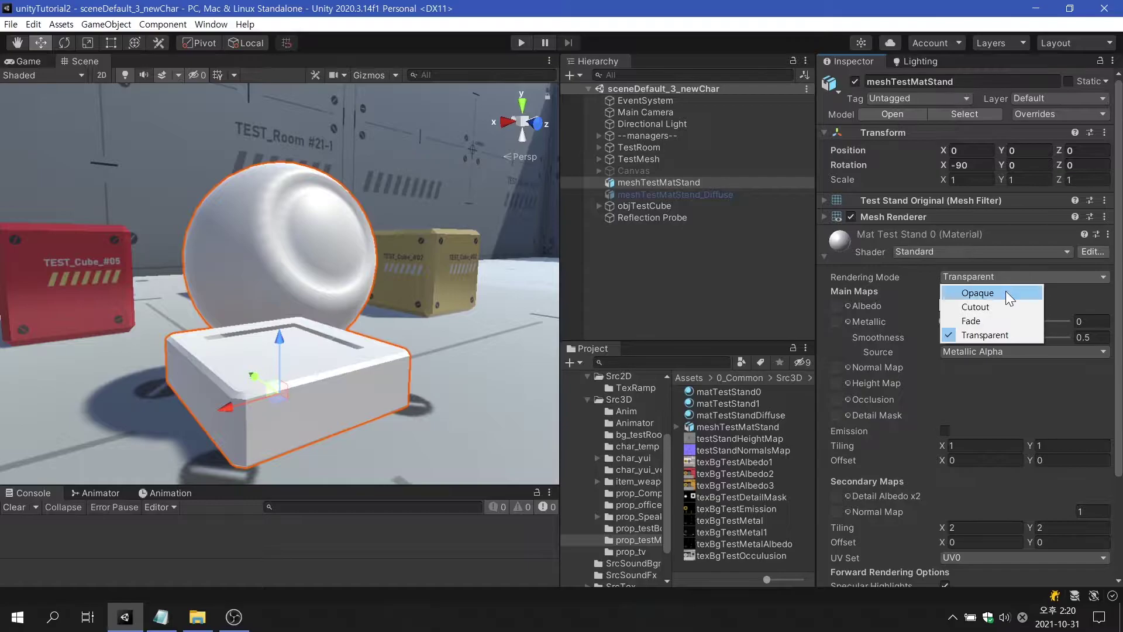
pyautogui.click(1006, 293)
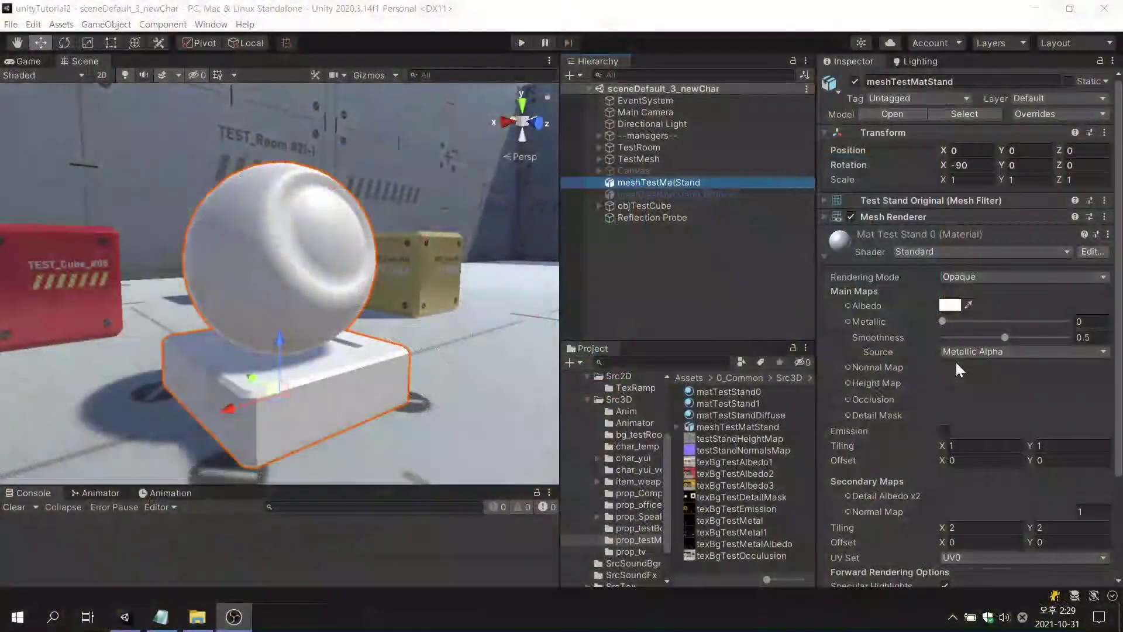
# Assign texBgTestAlbedo3 as the albedo texture, testing a dark red tint before returning to white
pyautogui.moveTo(757, 483); pyautogui.dragTo(835, 306)
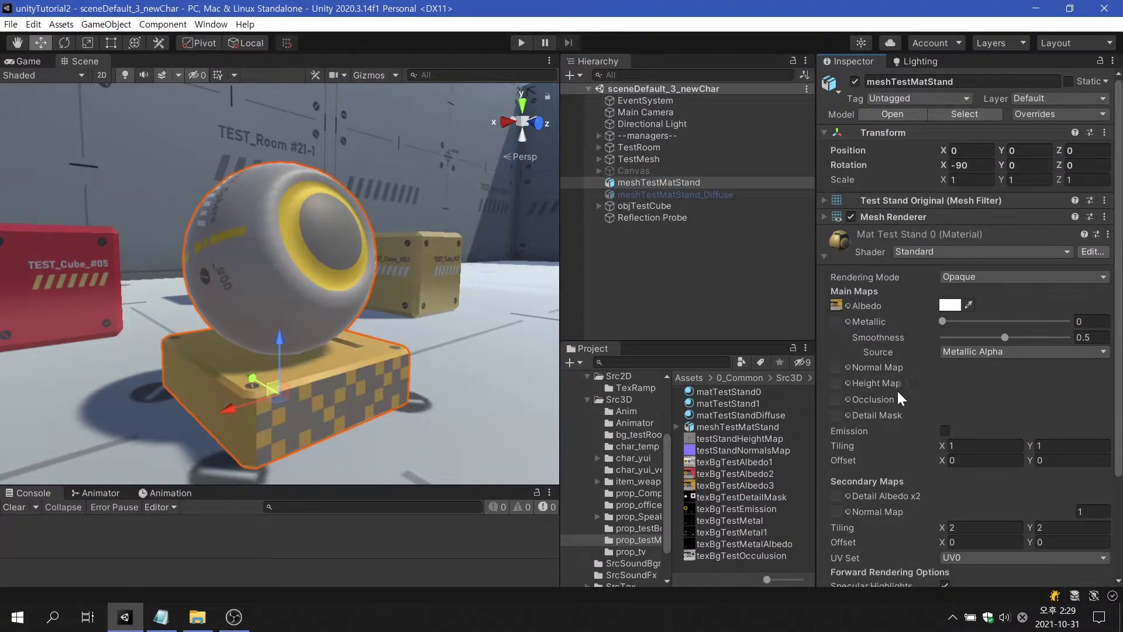
pyautogui.moveTo(472, 353)
pyautogui.keyDown('alt'); pyautogui.mouseDown()
pyautogui.moveTo(68, 356)
pyautogui.moveTo(481, 371)
pyautogui.mouseUp(); pyautogui.keyUp('alt')
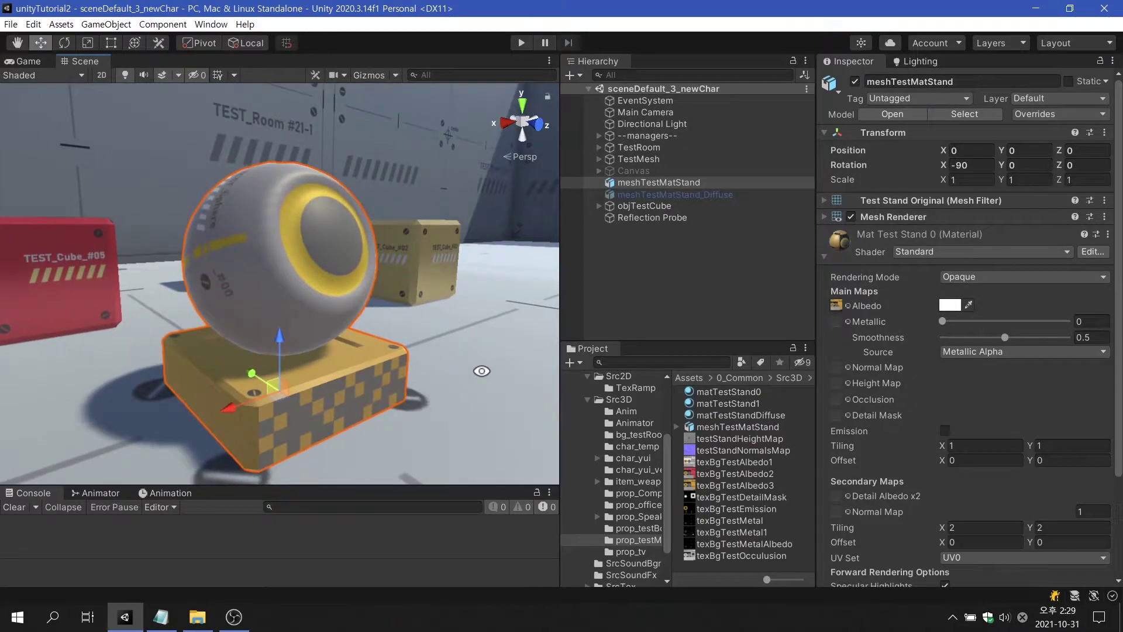
pyautogui.click(948, 307)
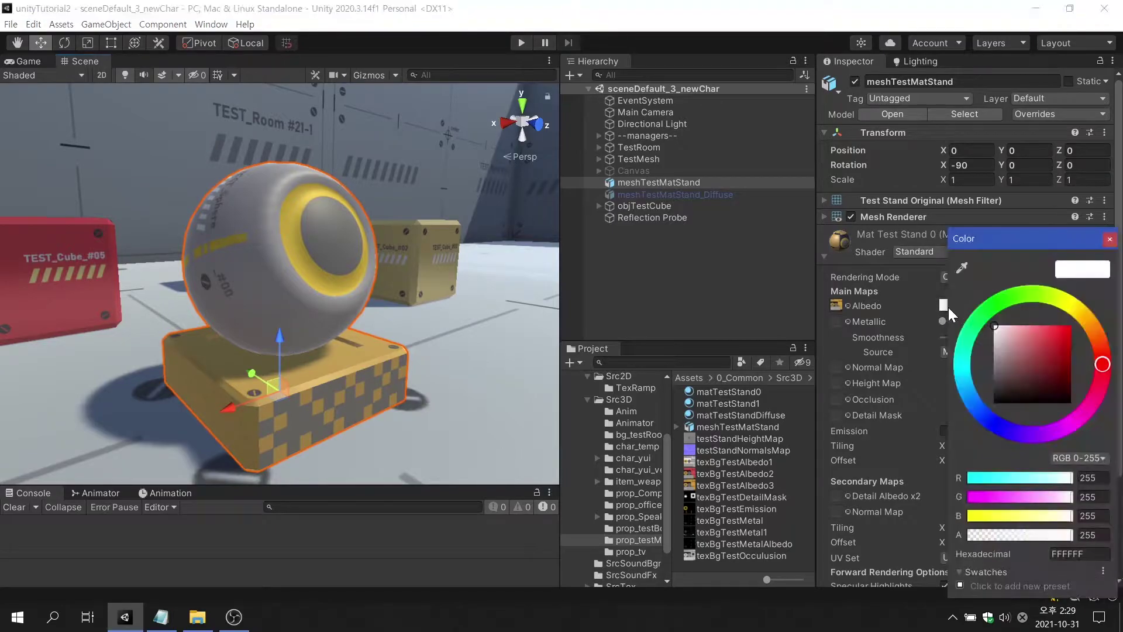
pyautogui.moveTo(998, 327)
pyautogui.mouseDown()
pyautogui.moveTo(1077, 374)
pyautogui.moveTo(1104, 359)
pyautogui.moveTo(1036, 379)
pyautogui.moveTo(1003, 361)
pyautogui.moveTo(974, 317)
pyautogui.mouseUp()
pyautogui.click(1110, 239)
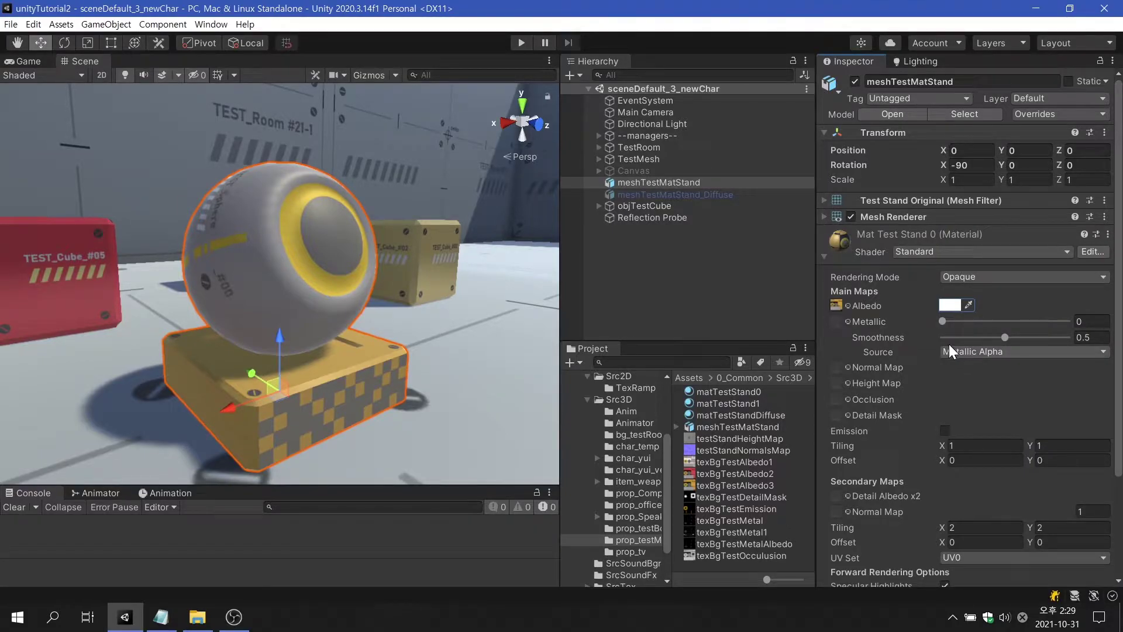
# Try Metallic values near full and around 0.642 on the test stand material
pyautogui.moveTo(944, 319); pyautogui.dragTo(1069, 323)
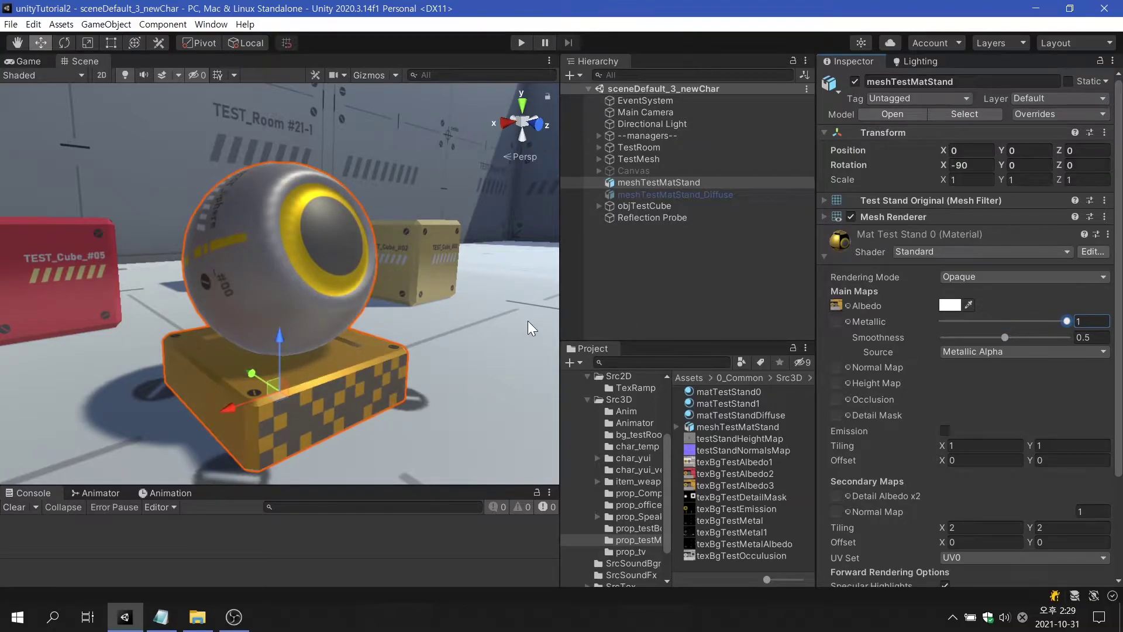
pyautogui.keyDown('alt'); pyautogui.moveTo(529, 322); pyautogui.dragTo(198, 285); pyautogui.keyUp('alt')
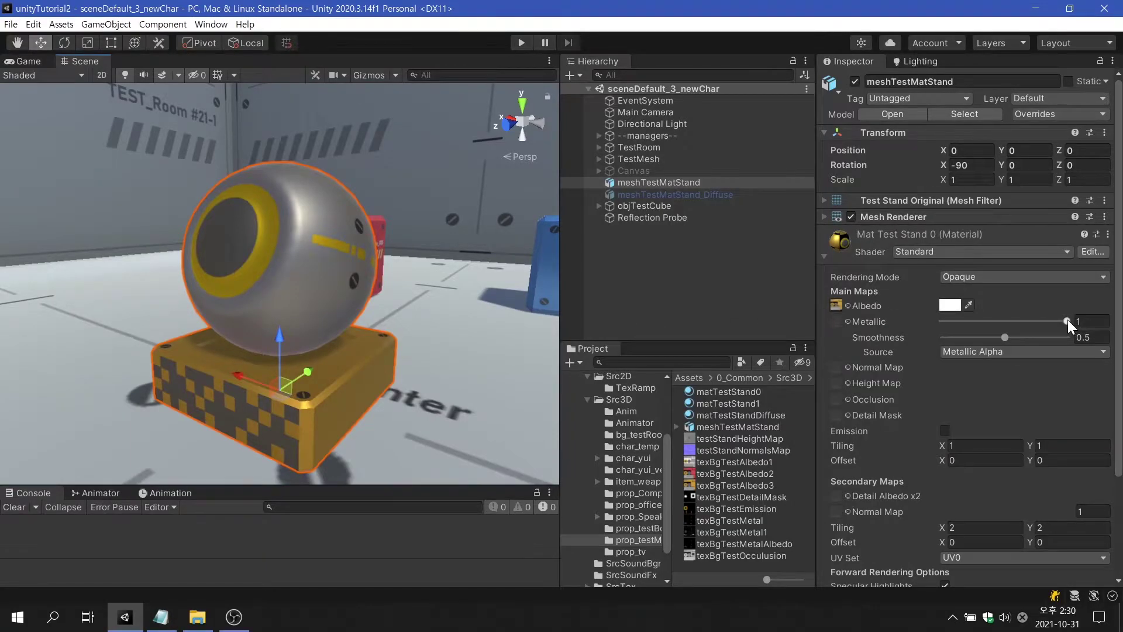
pyautogui.moveTo(1069, 320)
pyautogui.mouseDown()
pyautogui.moveTo(968, 332)
pyautogui.moveTo(1099, 341)
pyautogui.mouseUp()
# Assign texBgTestMetal1 as the test stand material's metallic map
pyautogui.click(752, 534)
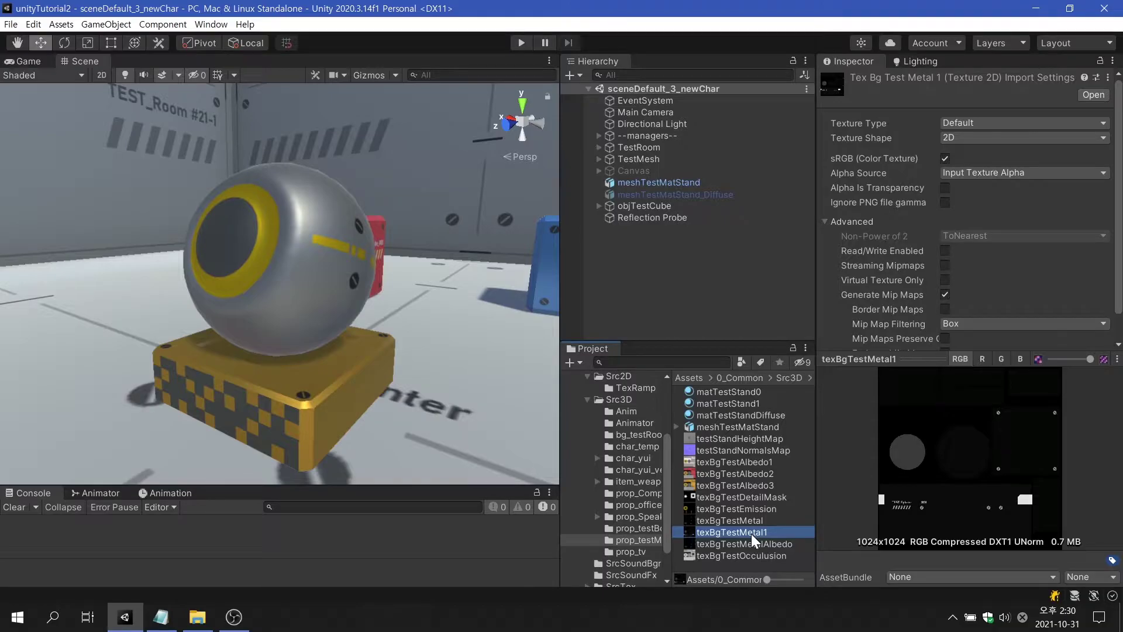
pyautogui.click(676, 183)
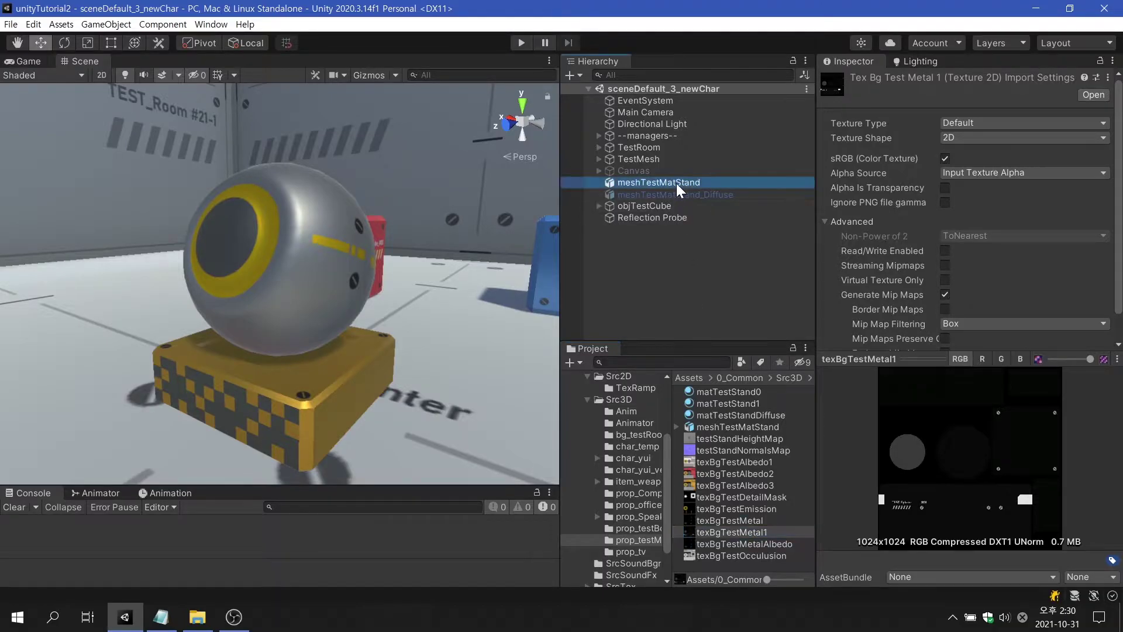
pyautogui.moveTo(762, 533); pyautogui.dragTo(837, 324)
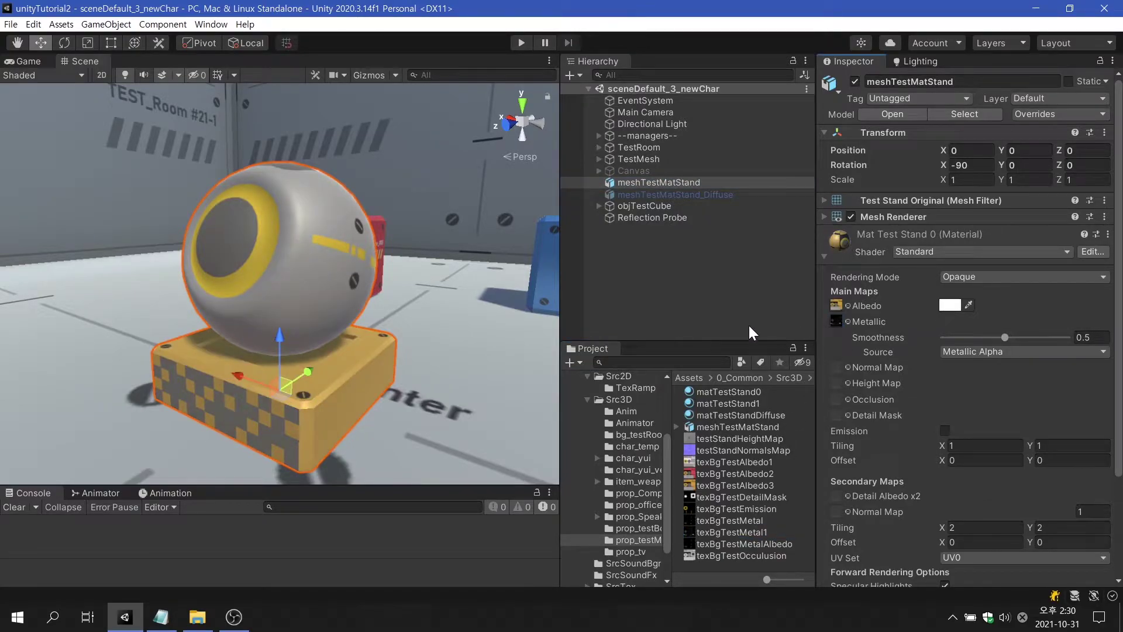
pyautogui.keyDown('alt'); pyautogui.moveTo(438, 276); pyautogui.dragTo(712, 245); pyautogui.keyUp('alt')
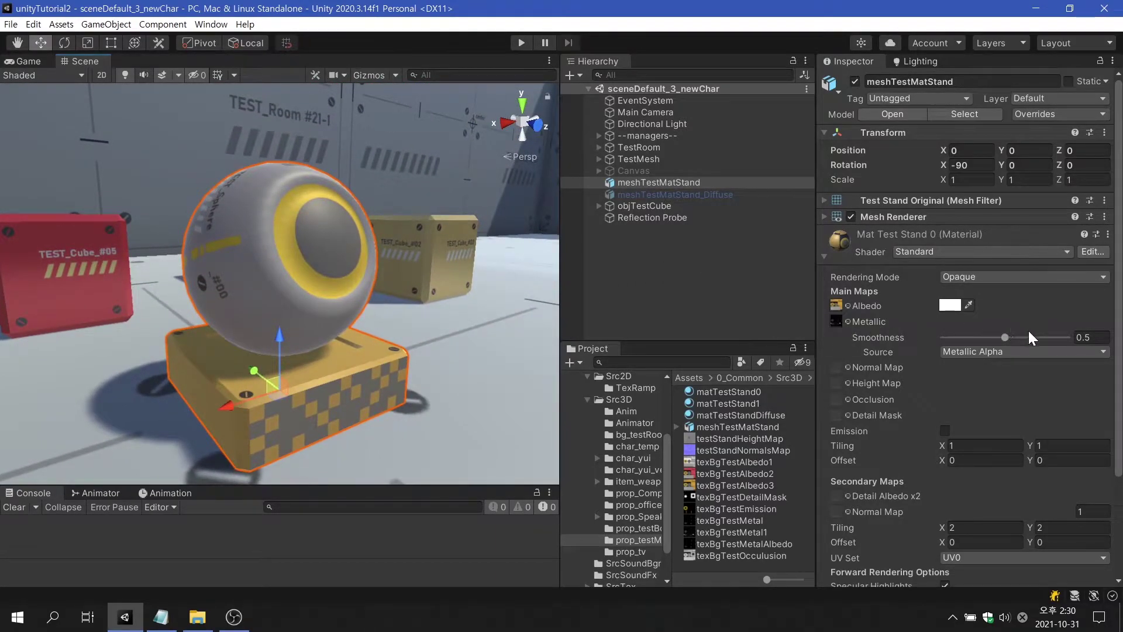
# Raise the stand material's Smoothness to 0.874 for a glossier sphere
pyautogui.moveTo(1006, 337); pyautogui.dragTo(1052, 339)
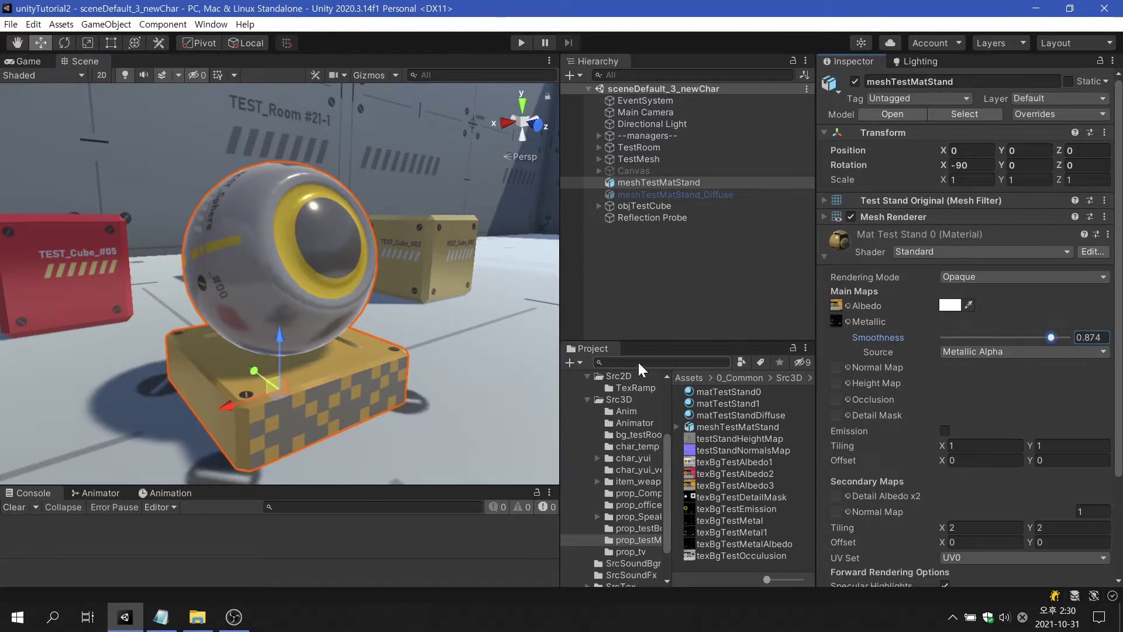
pyautogui.keyDown('alt'); pyautogui.moveTo(409, 292); pyautogui.dragTo(1117, 242); pyautogui.keyUp('alt')
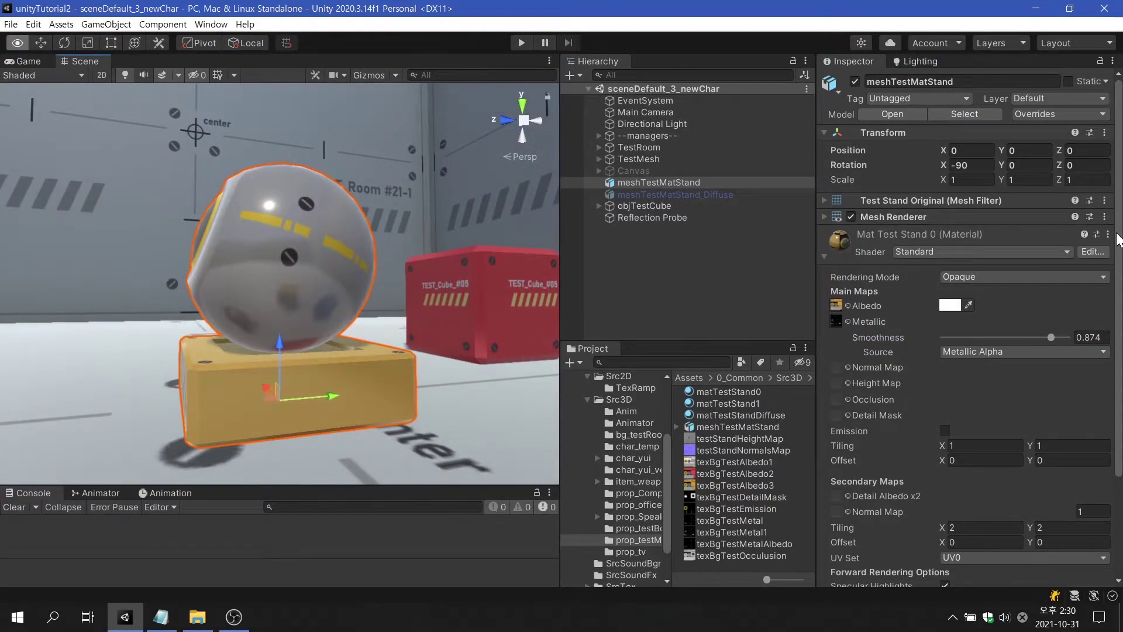
pyautogui.keyDown('alt'); pyautogui.moveTo(234, 263); pyautogui.dragTo(292, 263); pyautogui.keyUp('alt')
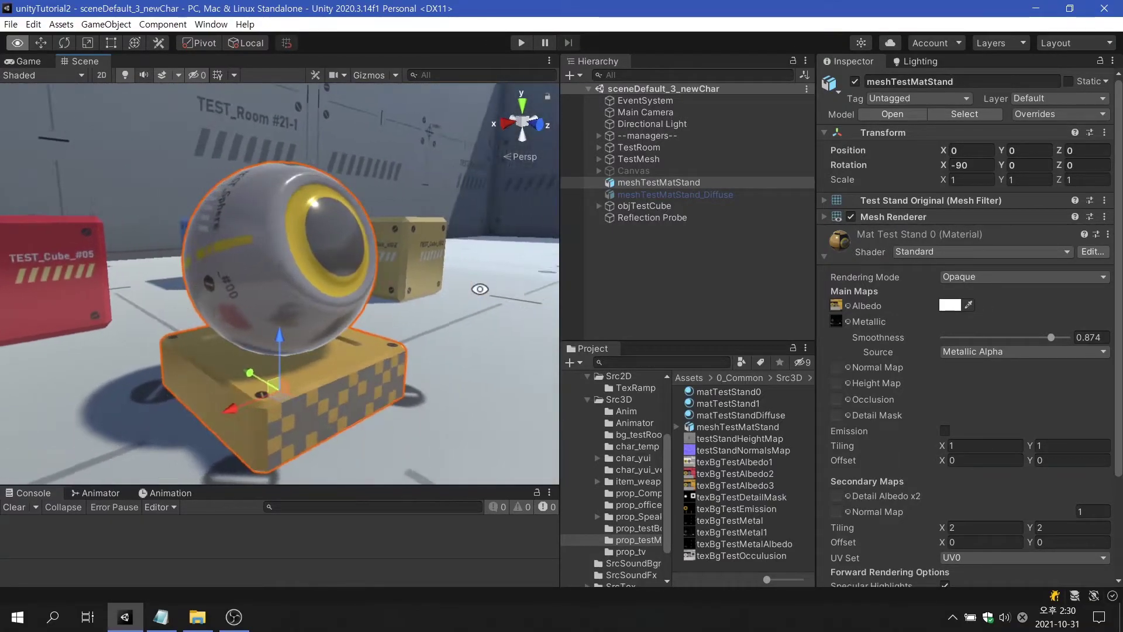
# Try Albedo Alpha as the smoothness source, then keep Metallic Alpha
pyautogui.click(974, 350)
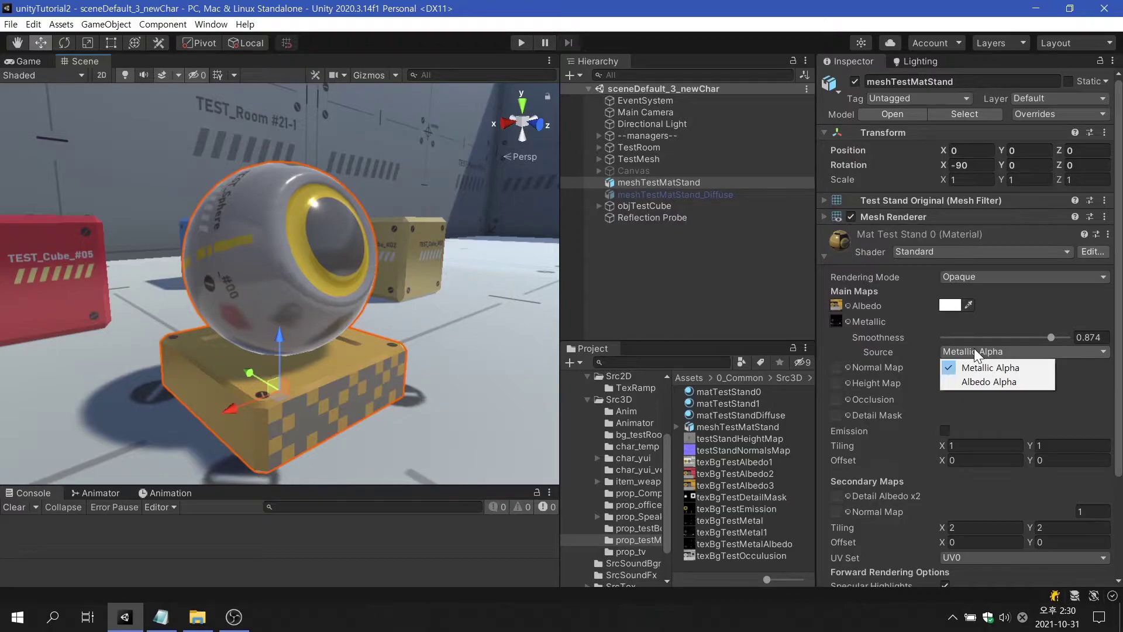
pyautogui.click(986, 382)
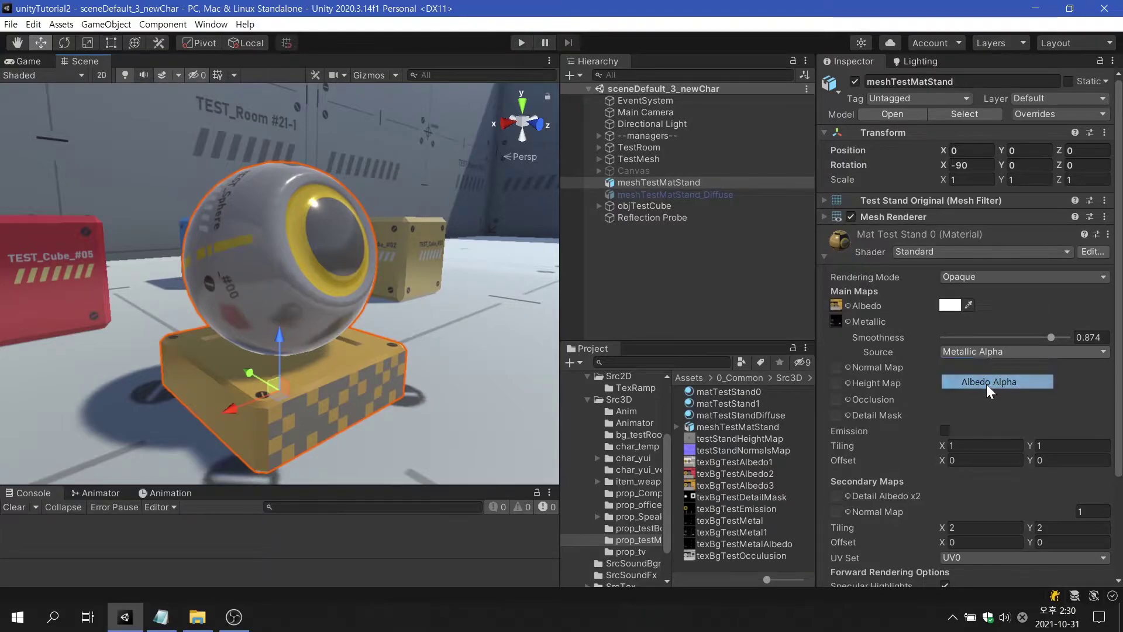
pyautogui.click(980, 351)
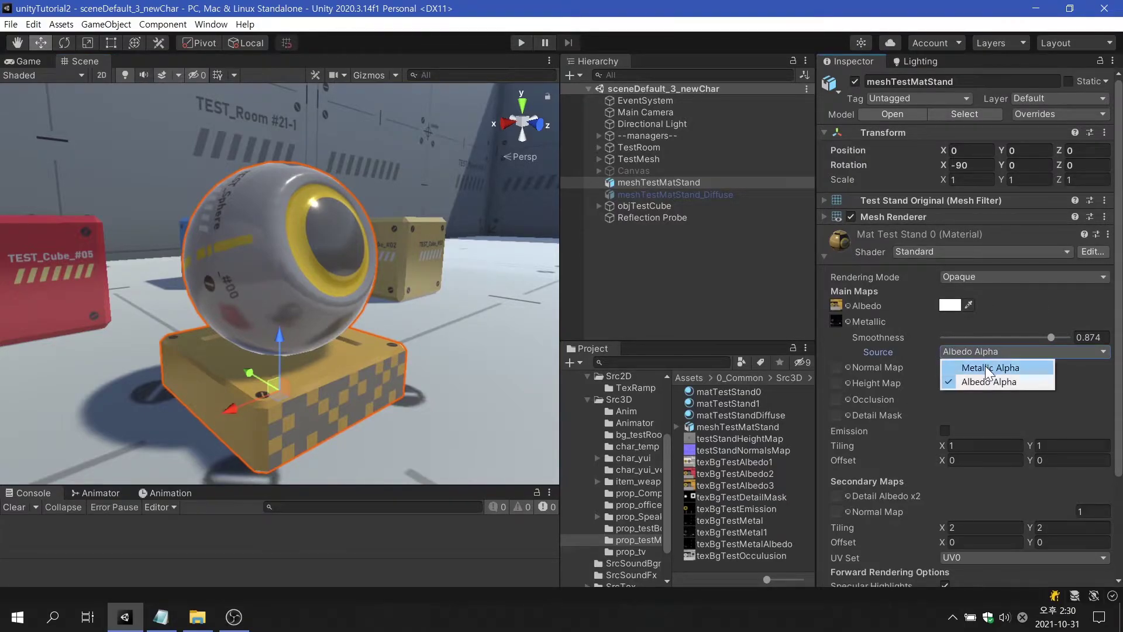
pyautogui.click(985, 366)
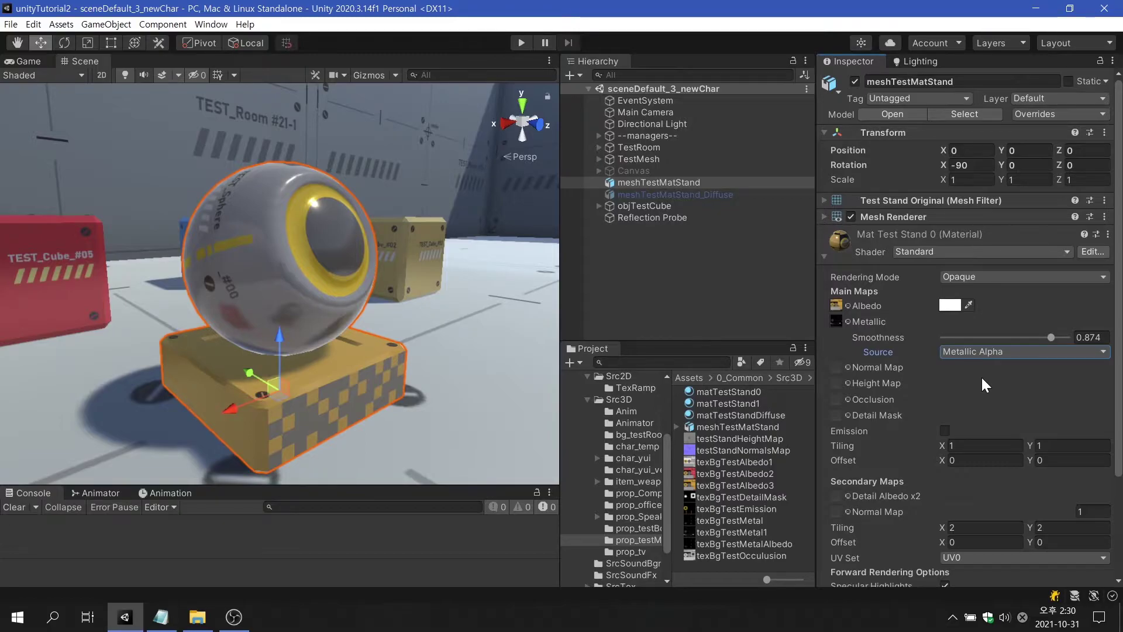
pyautogui.click(774, 448)
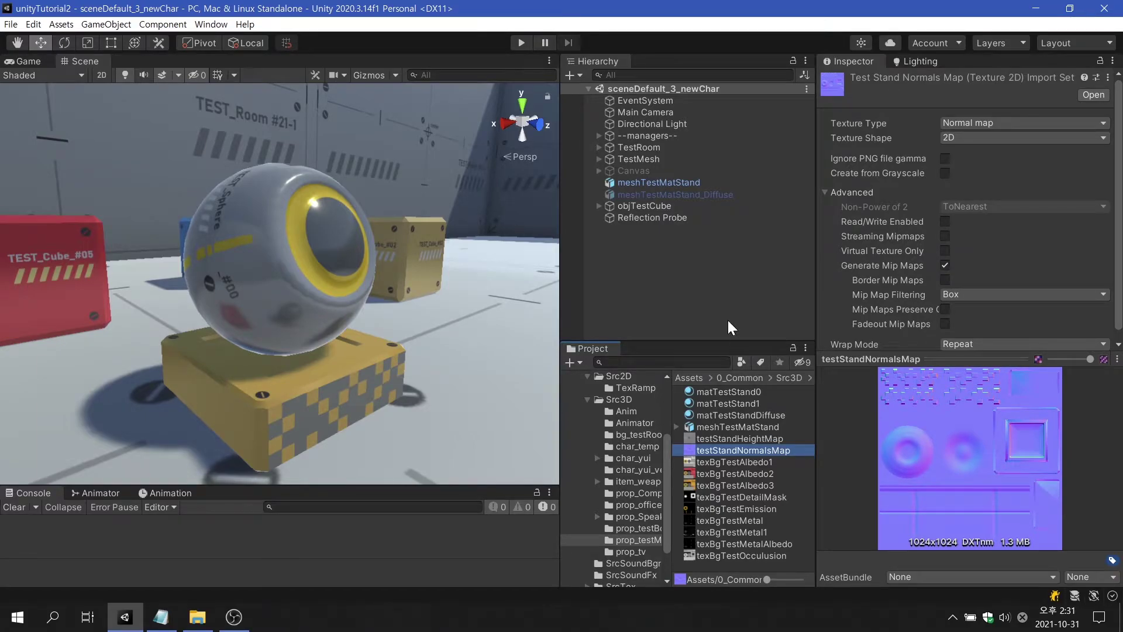
pyautogui.click(688, 183)
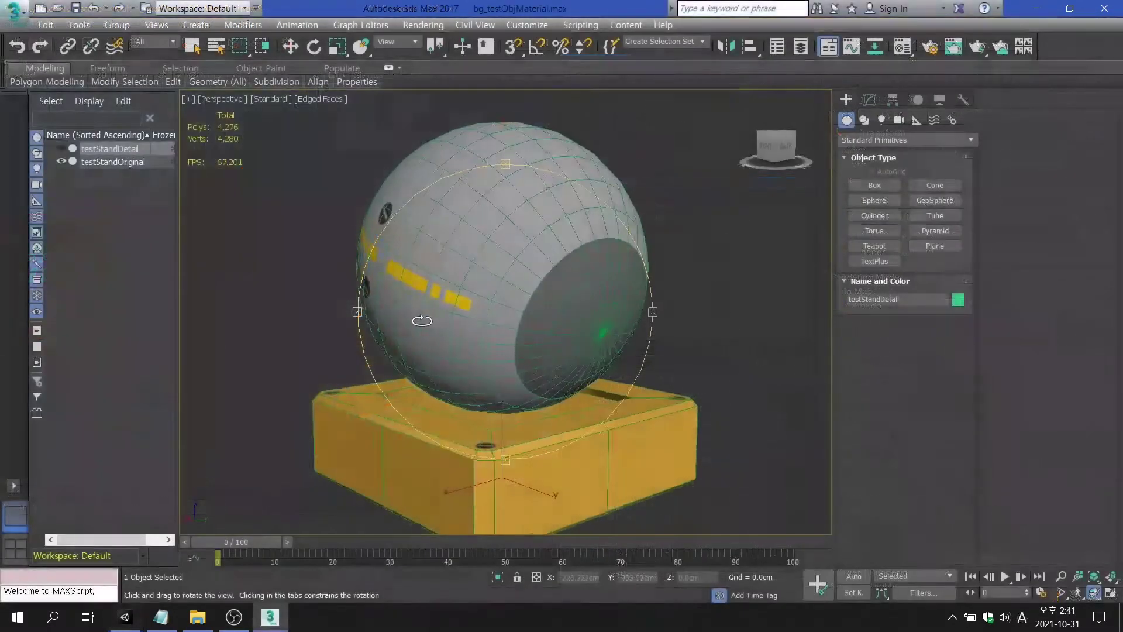
# Show testStandDetail, hide testStandOriginal, and orbit to view the 3,660-polygon detailed mesh
pyautogui.moveTo(439, 315); pyautogui.dragTo(242, 336)
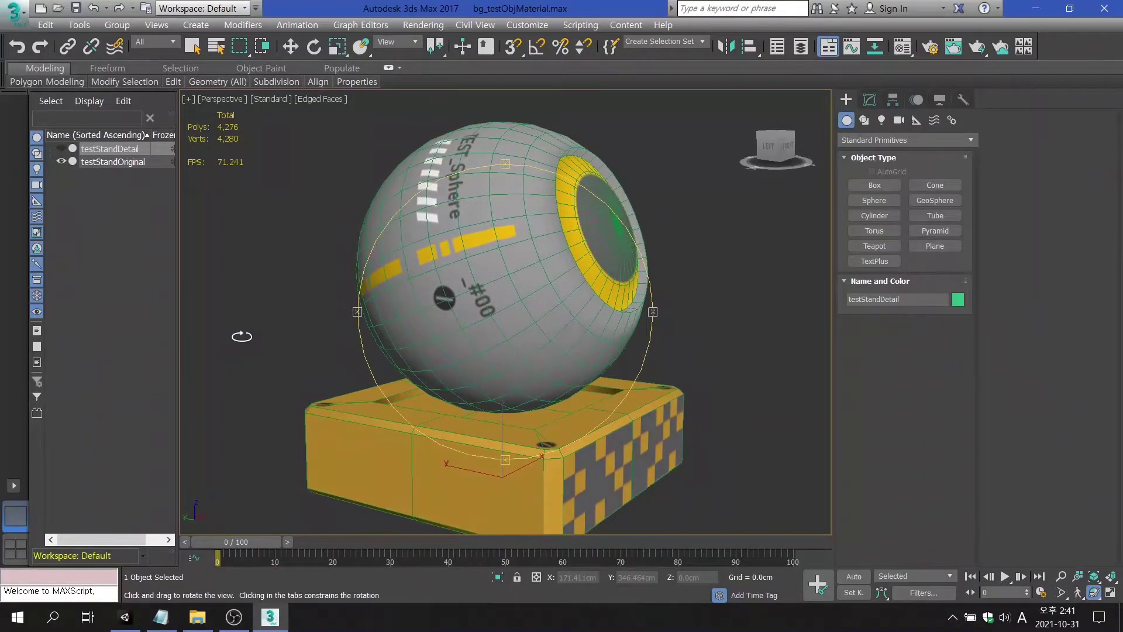
pyautogui.click(61, 149)
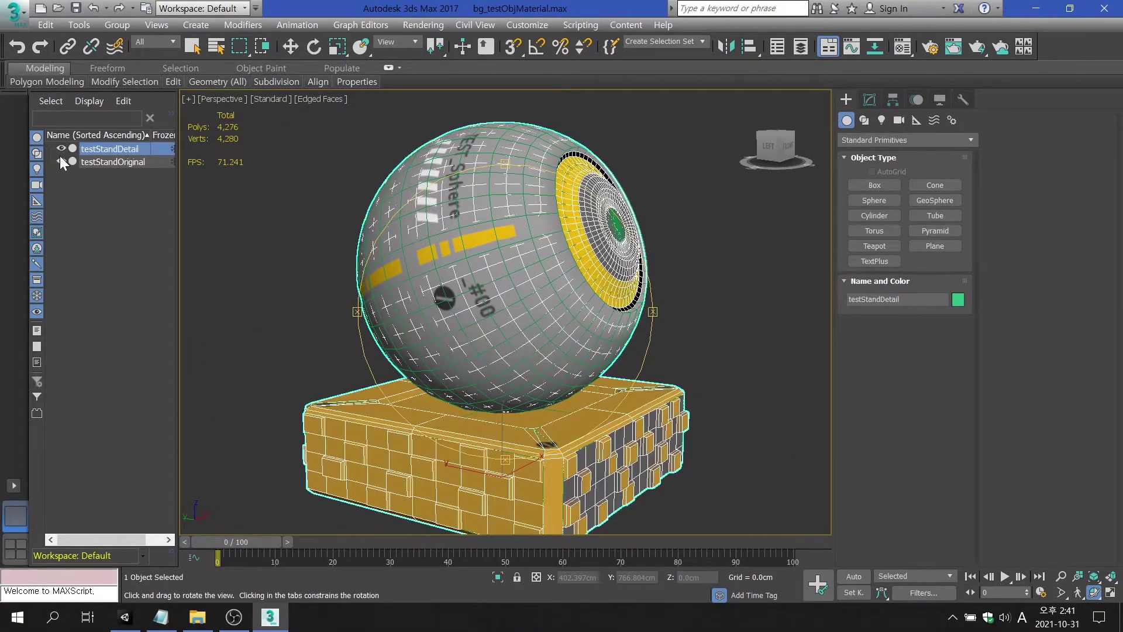
pyautogui.click(61, 161)
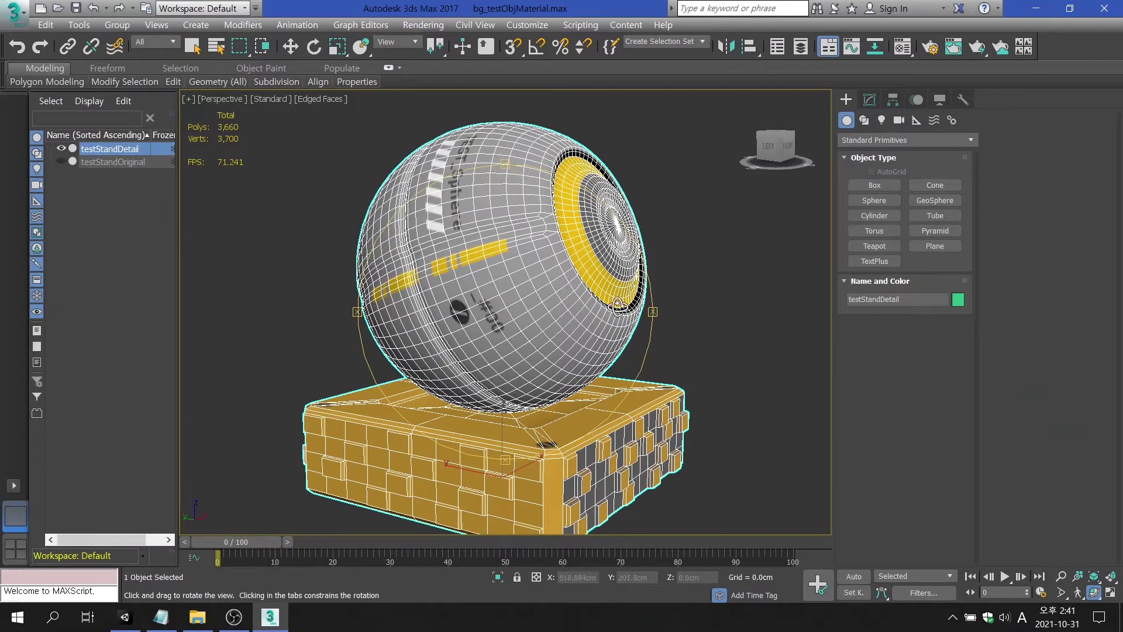
pyautogui.moveTo(654, 311); pyautogui.dragTo(340, 339)
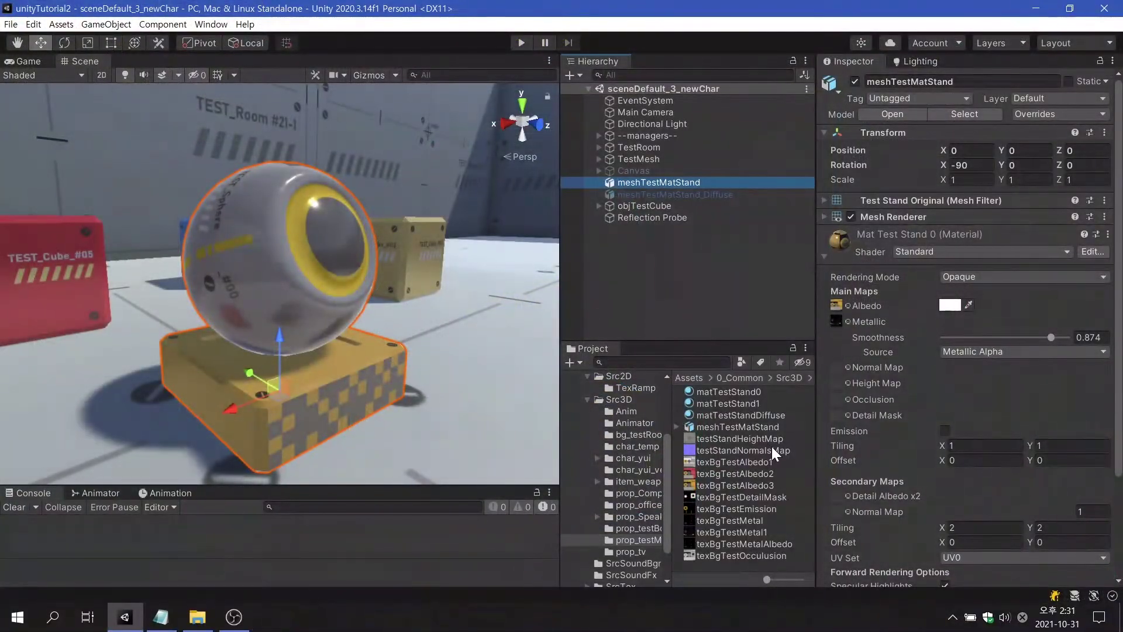
# Assign testStandNormalsMap as the normal map at strength 1, then inspect testStandHeightMap's import settings
pyautogui.moveTo(771, 447); pyautogui.dragTo(837, 364)
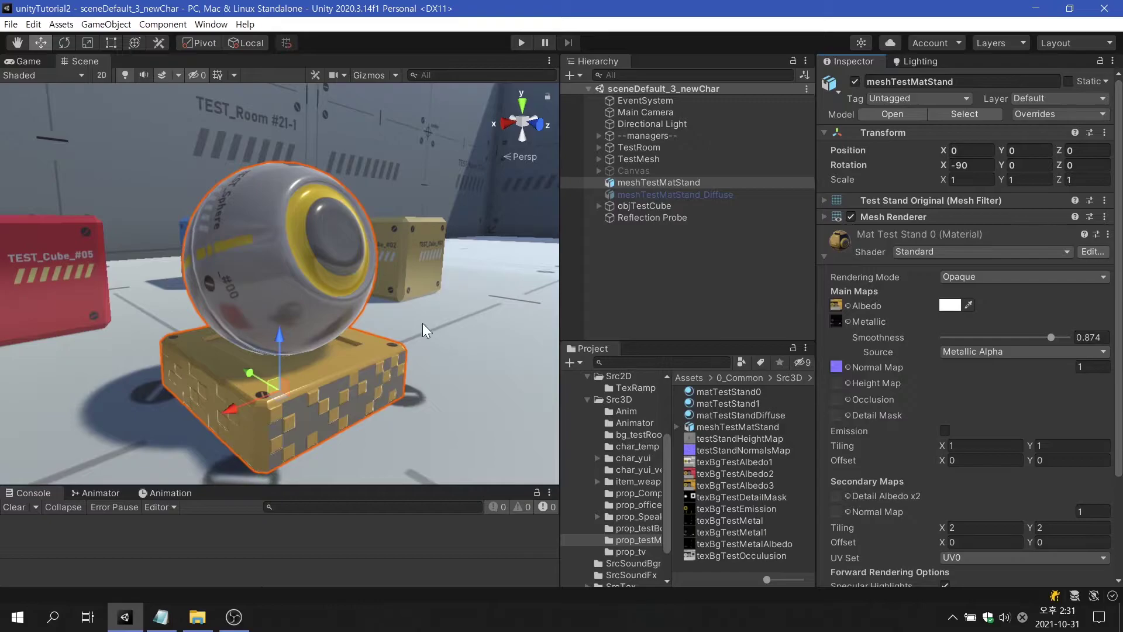
pyautogui.keyDown('alt'); pyautogui.moveTo(320, 285); pyautogui.dragTo(1056, 234); pyautogui.keyUp('alt')
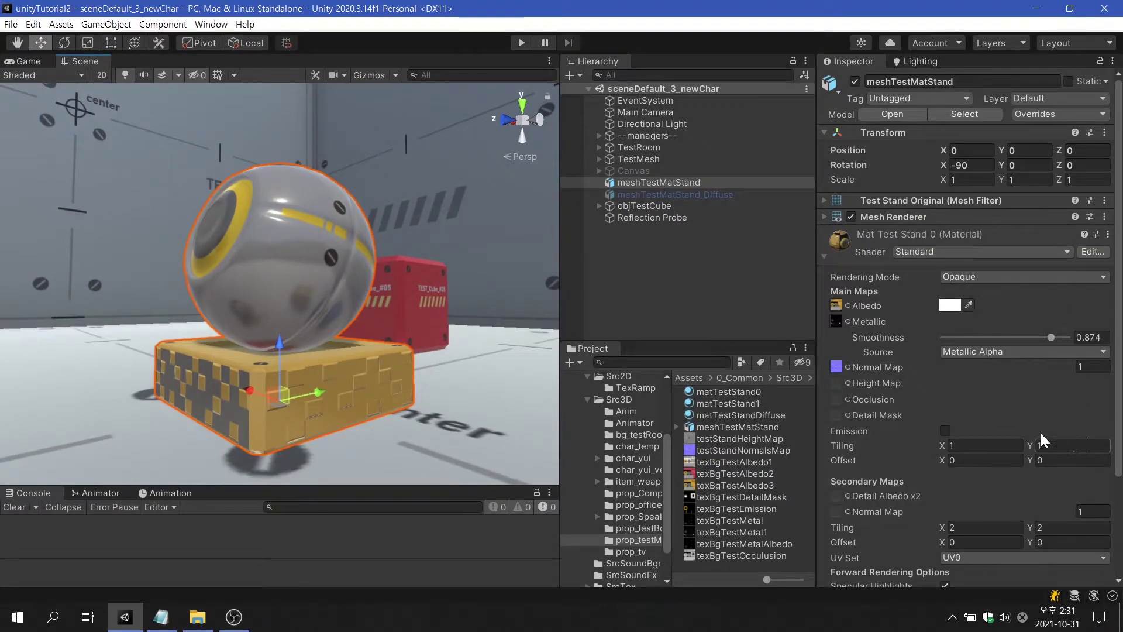
pyautogui.click(760, 440)
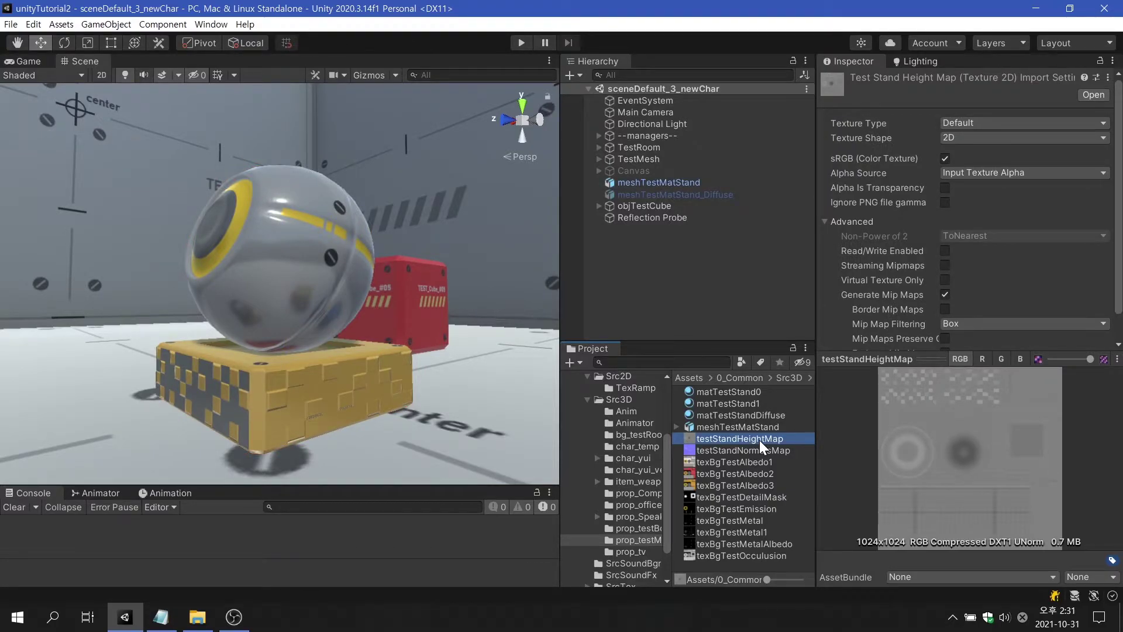
# Assign testStandHeightMap to the stand material's Height Map with strength 0.0733
pyautogui.click(677, 184)
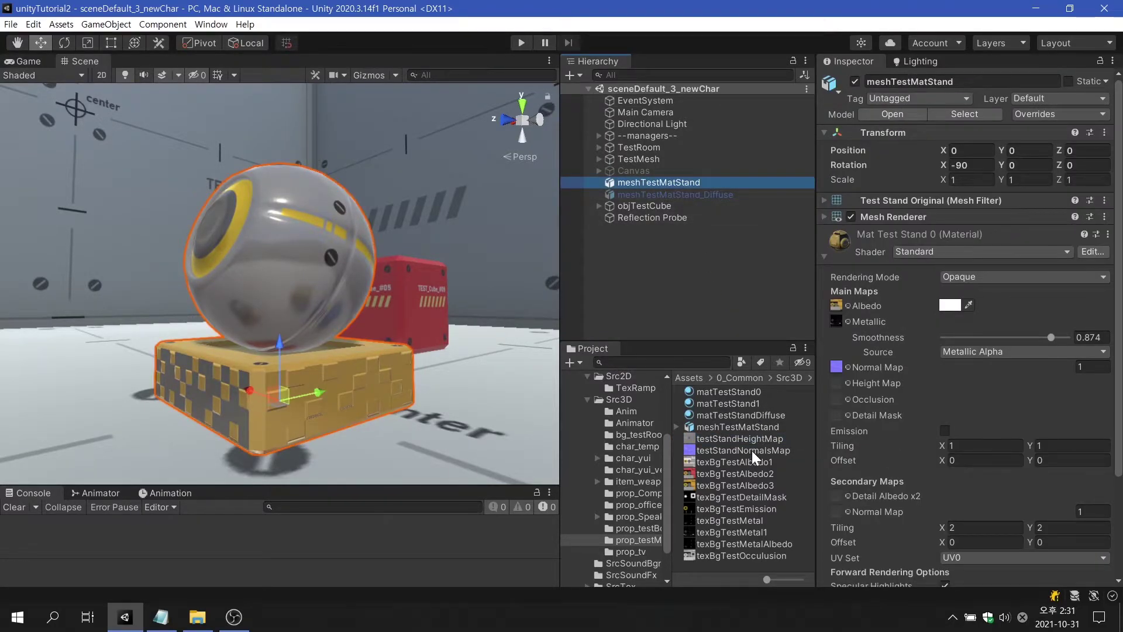
pyautogui.moveTo(748, 438); pyautogui.dragTo(834, 387)
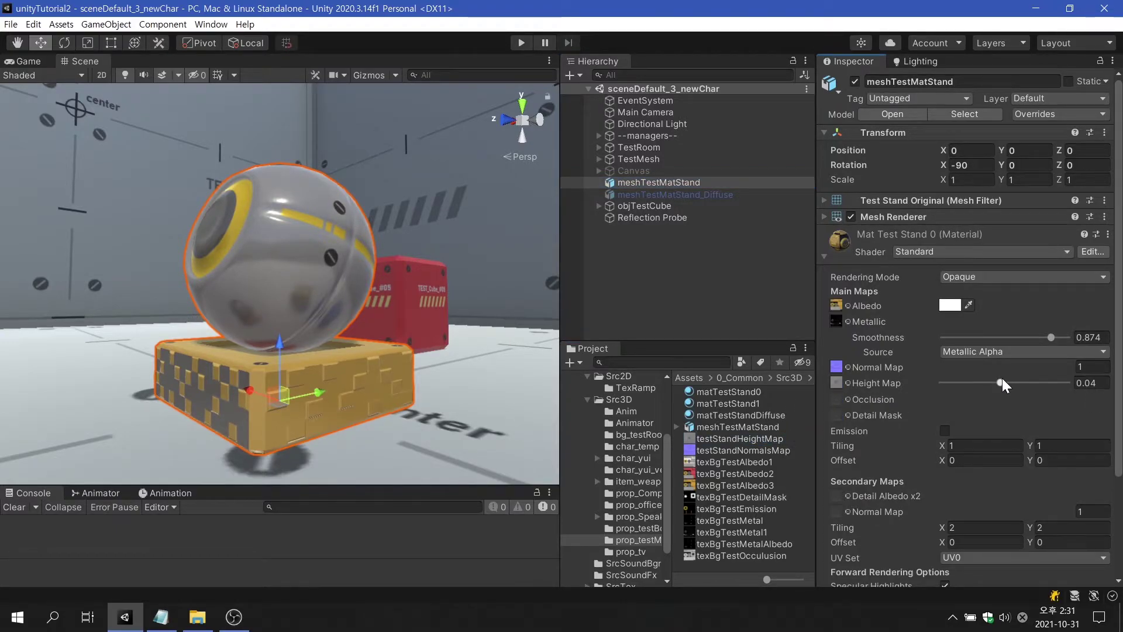
pyautogui.moveTo(1002, 380); pyautogui.dragTo(1043, 383)
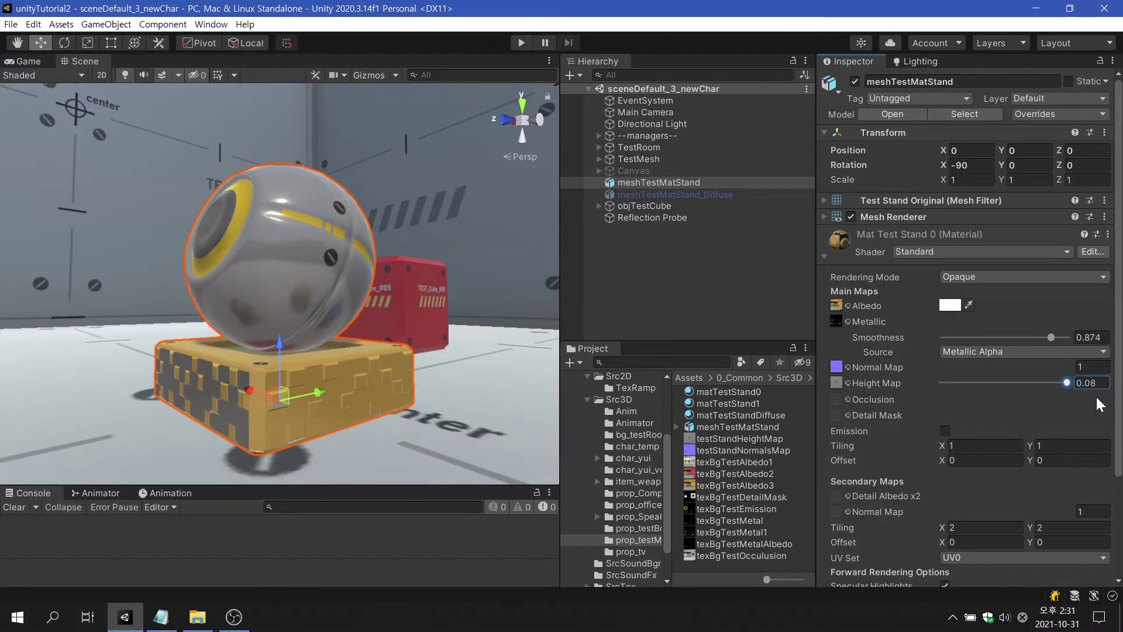
pyautogui.moveTo(1033, 388); pyautogui.dragTo(1058, 408)
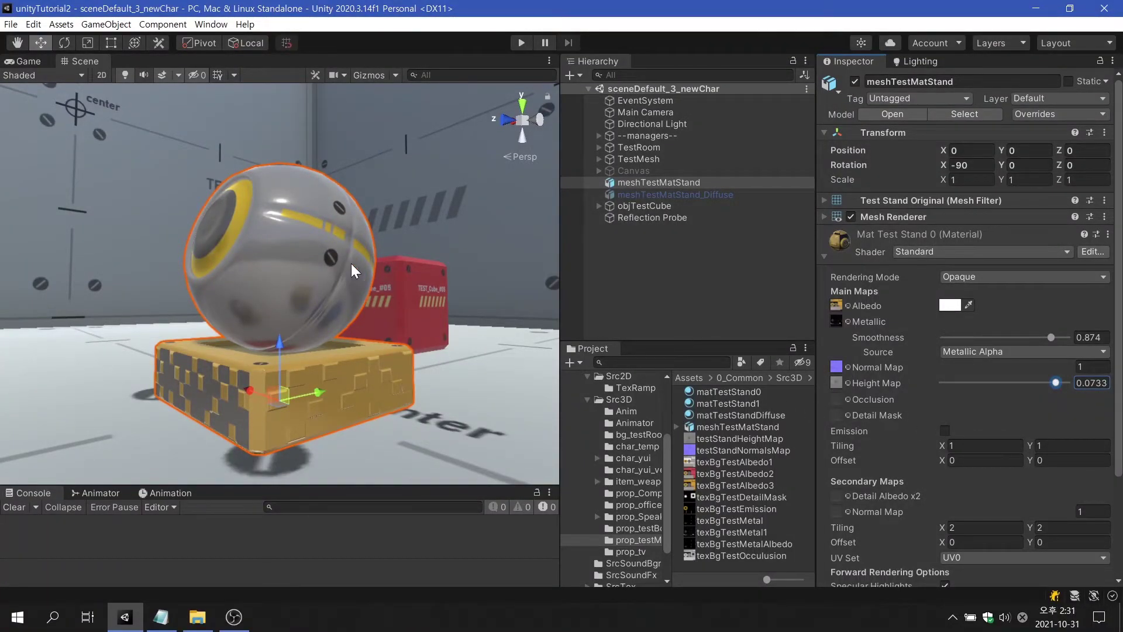
pyautogui.keyDown('alt'); pyautogui.moveTo(322, 227); pyautogui.dragTo(664, 296); pyautogui.keyUp('alt')
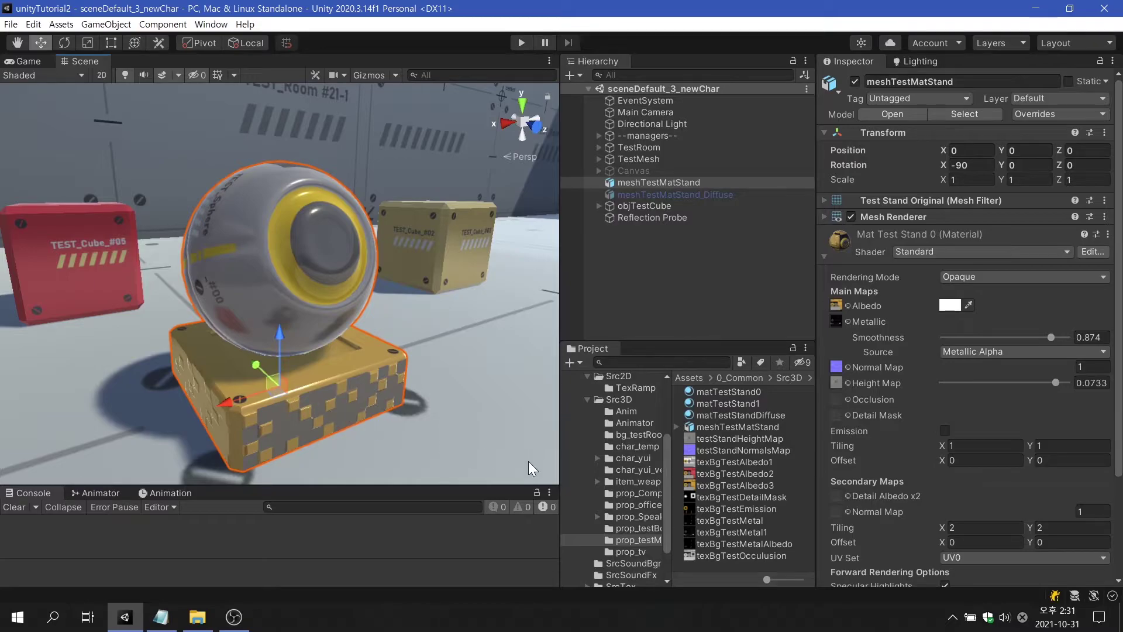
# Assign texBgTestOcculusion as the Occlusion map and set occlusion strength to 0.763
pyautogui.click(770, 556)
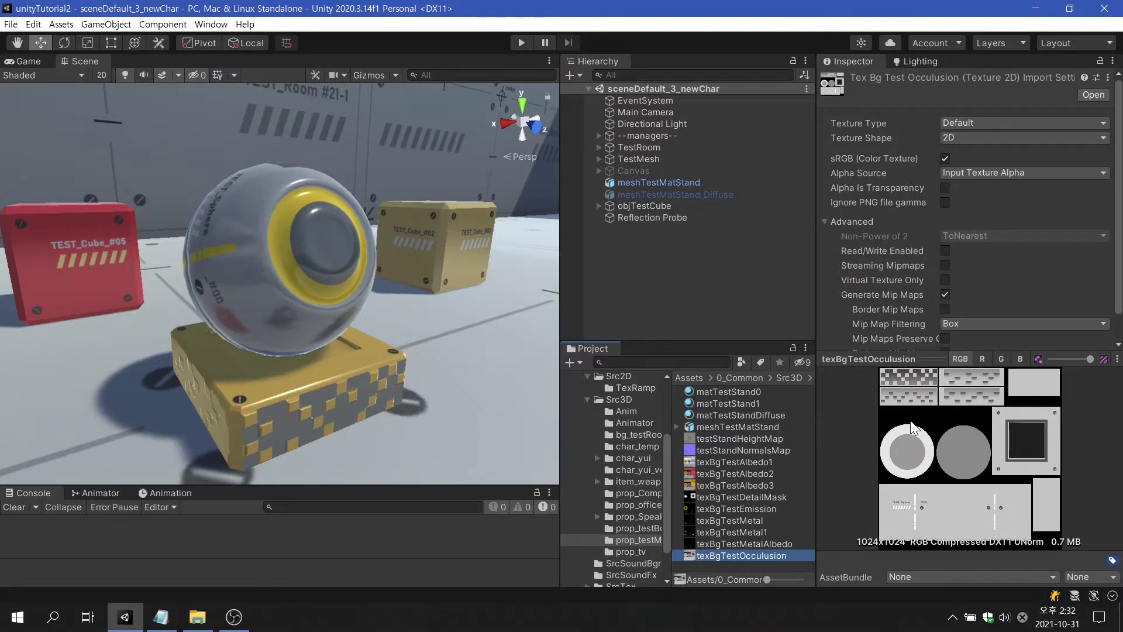
pyautogui.click(702, 183)
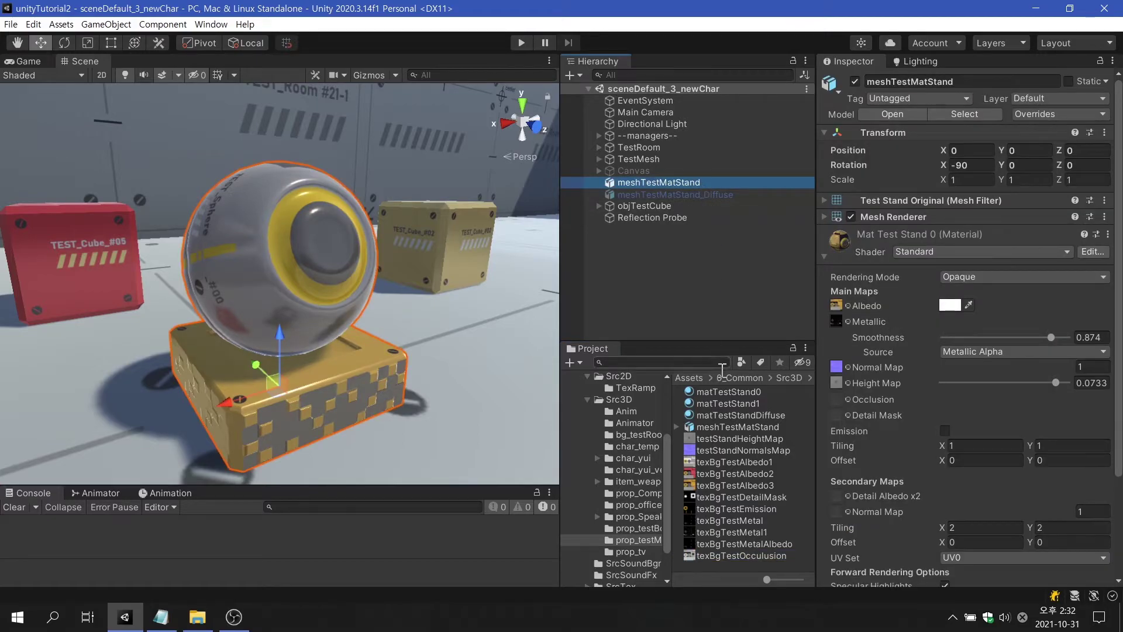
pyautogui.moveTo(772, 556); pyautogui.dragTo(836, 399)
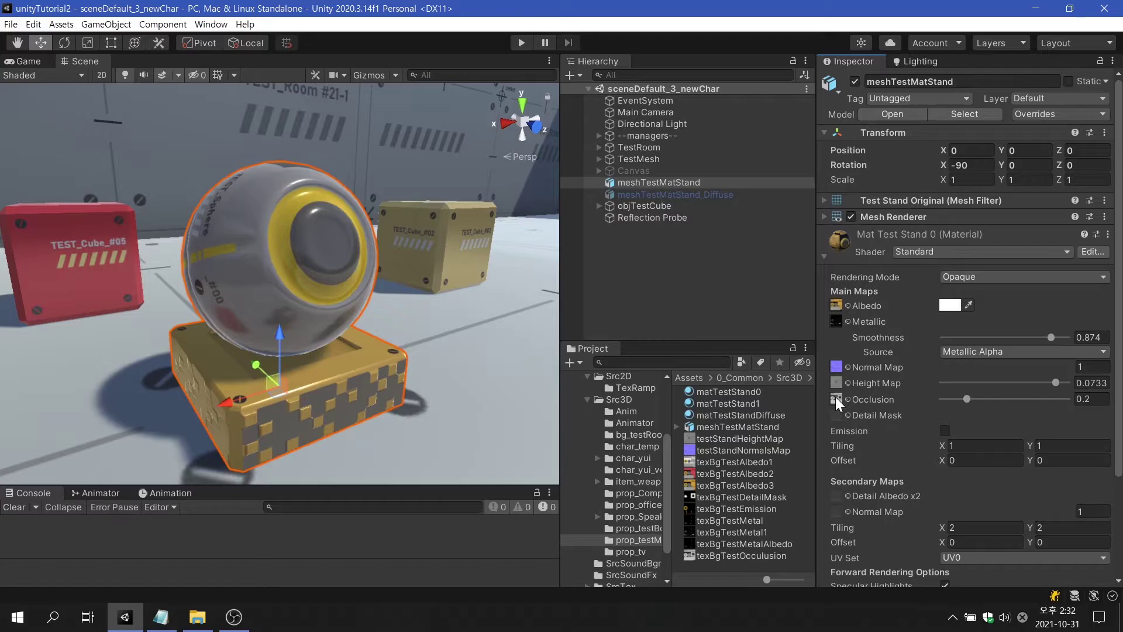
pyautogui.moveTo(967, 398); pyautogui.dragTo(1038, 402)
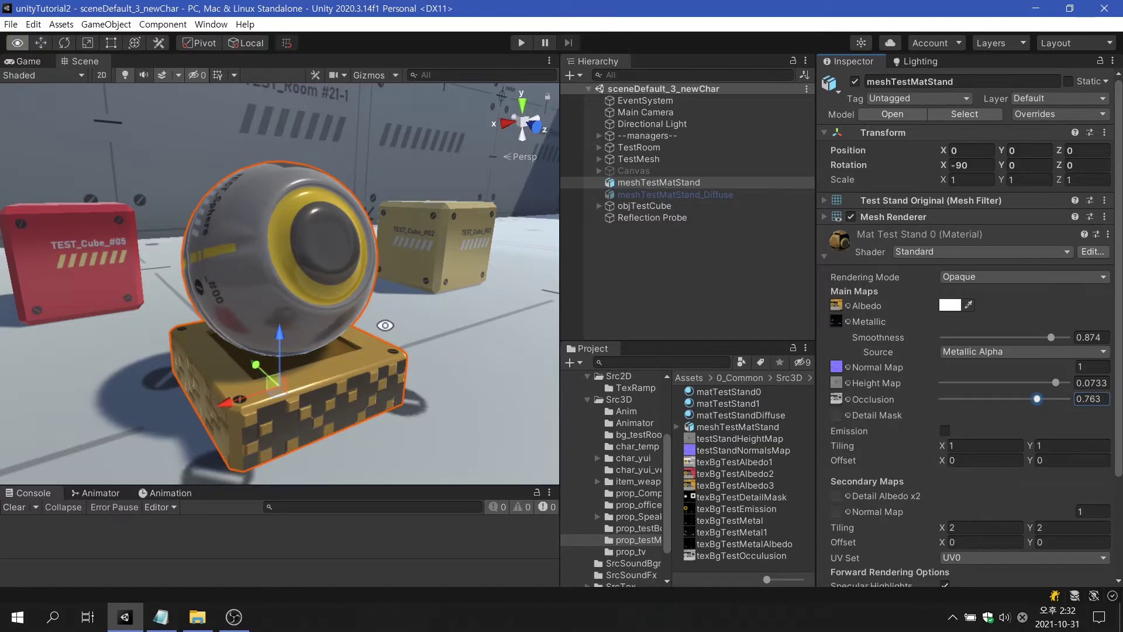
pyautogui.keyDown('alt'); pyautogui.moveTo(444, 327); pyautogui.dragTo(1090, 298); pyautogui.keyUp('alt')
pyautogui.keyDown('alt'); pyautogui.moveTo(246, 326); pyautogui.dragTo(400, 331); pyautogui.keyUp('alt')
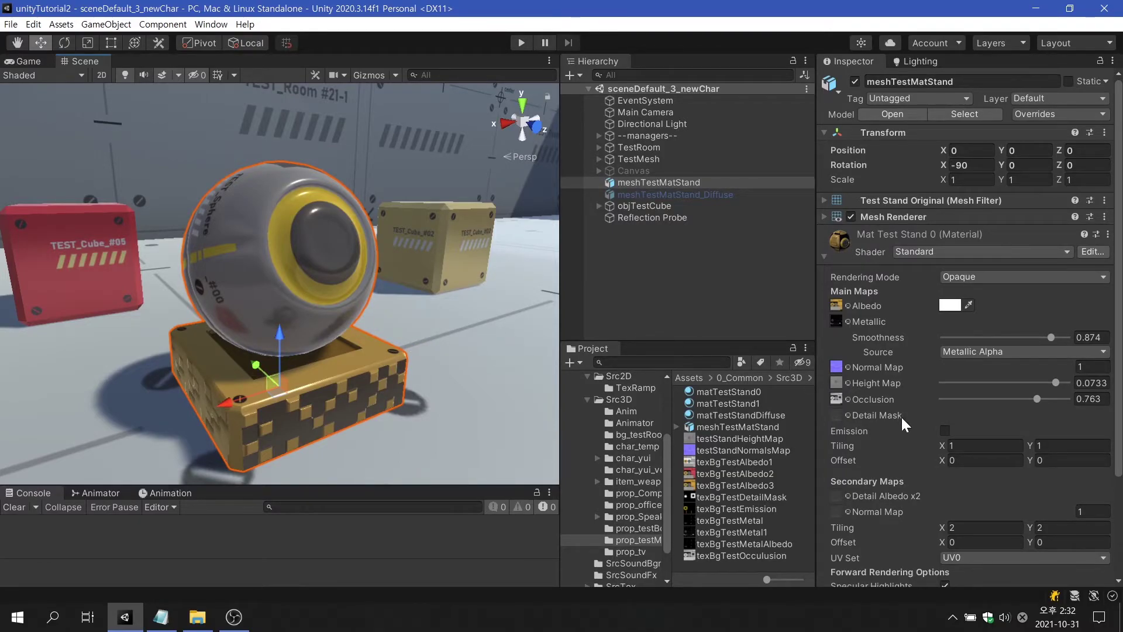
# Enable Emission and trial emission colour and intensity, settling on dark grey at intensity 0
pyautogui.click(945, 432)
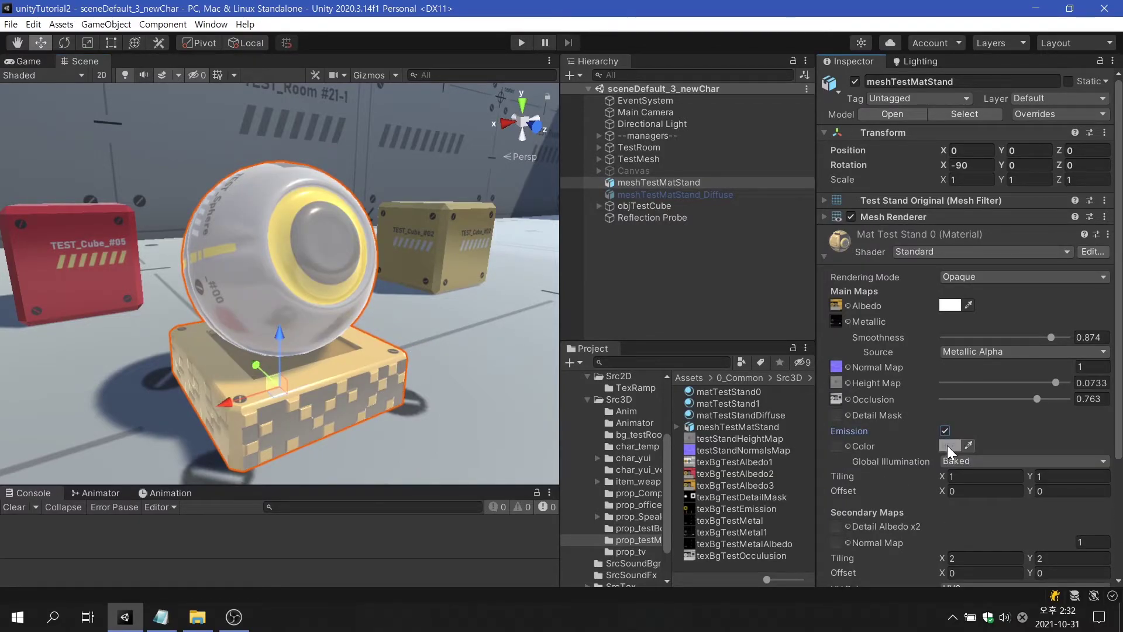
pyautogui.click(946, 444)
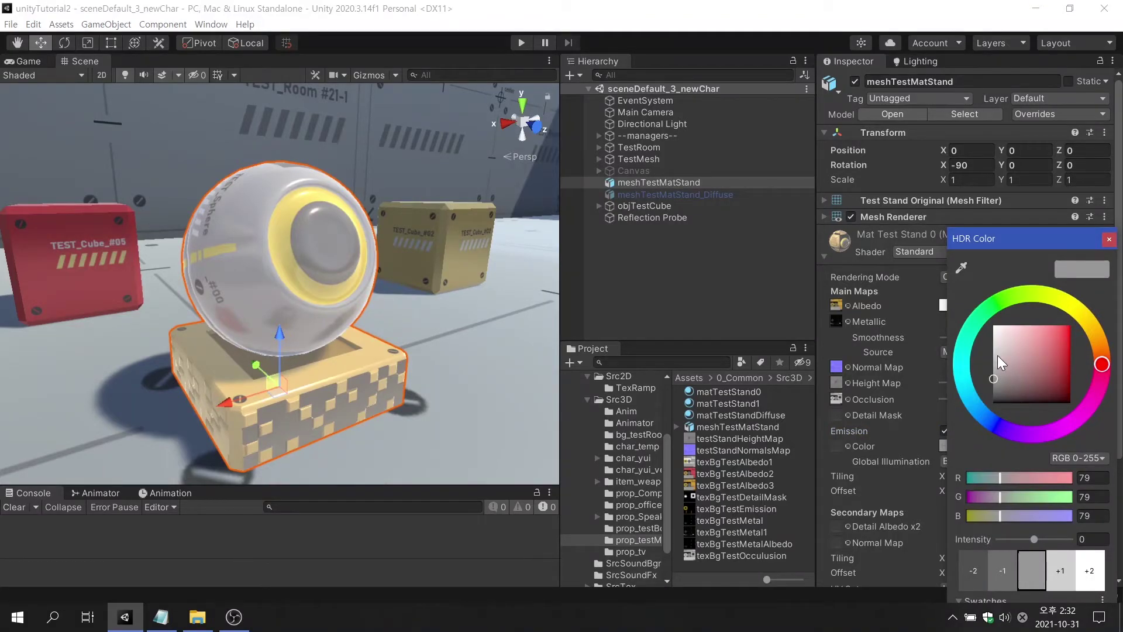
pyautogui.moveTo(998, 355)
pyautogui.mouseDown()
pyautogui.moveTo(1009, 367)
pyautogui.moveTo(1021, 354)
pyautogui.moveTo(1087, 355)
pyautogui.moveTo(1076, 370)
pyautogui.moveTo(1062, 366)
pyautogui.moveTo(1076, 357)
pyautogui.mouseUp()
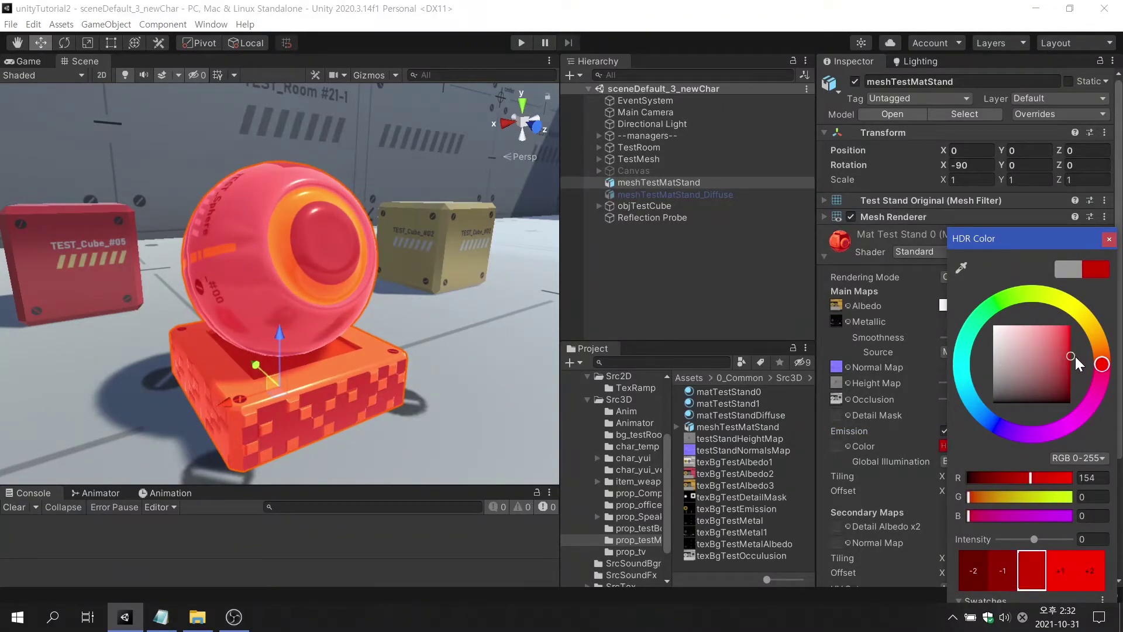
pyautogui.click(1058, 571)
pyautogui.click(1058, 571)
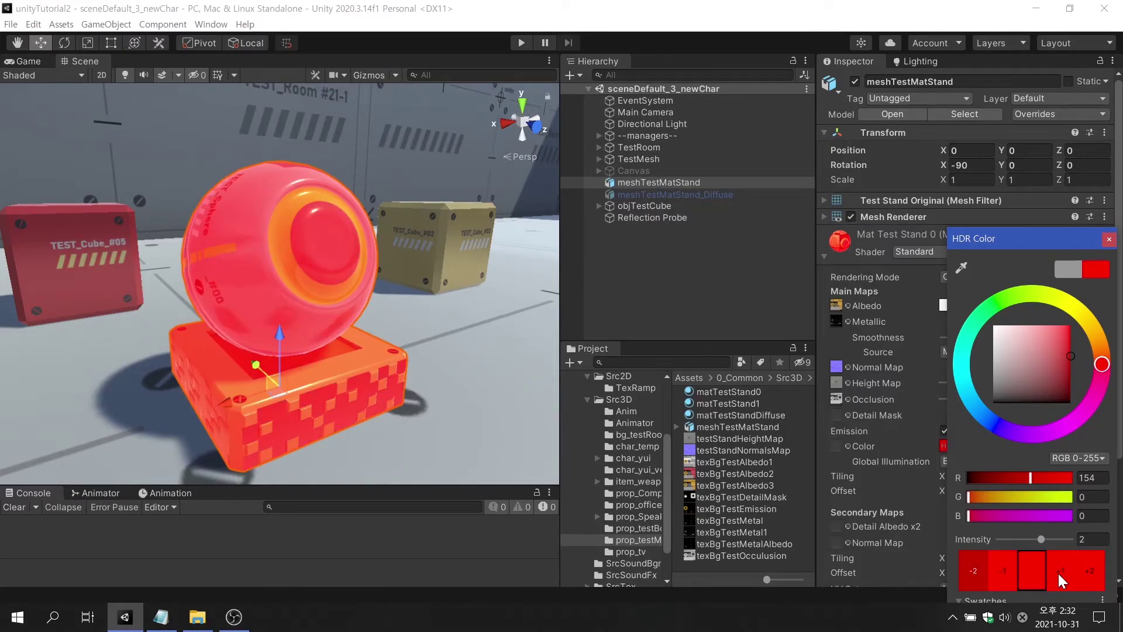
pyautogui.click(1000, 574)
pyautogui.click(999, 574)
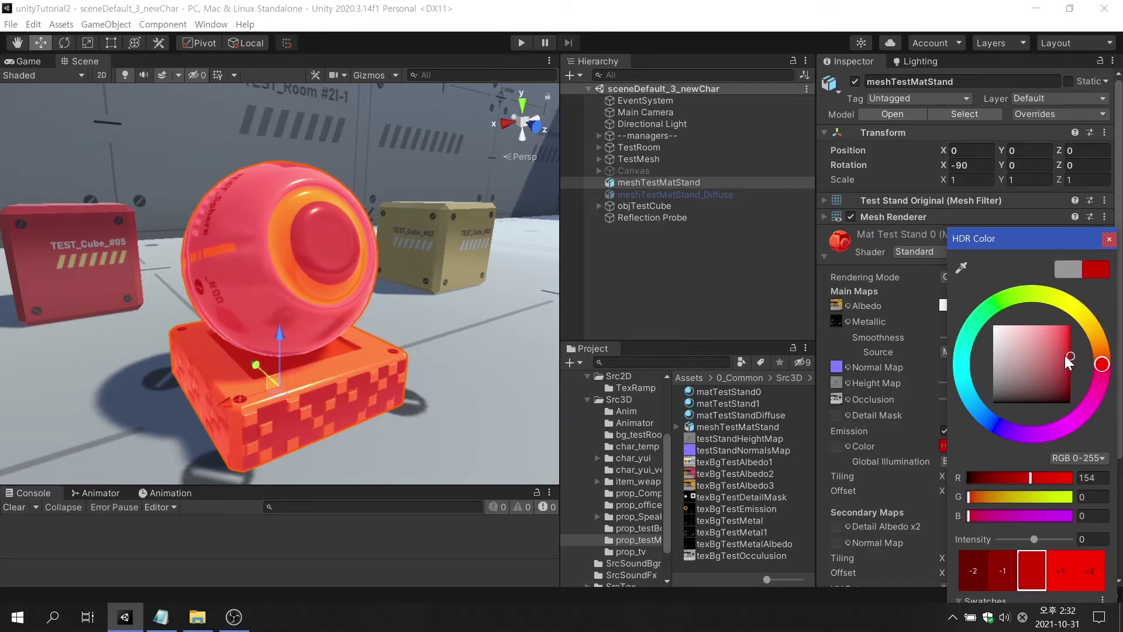
pyautogui.moveTo(1067, 358); pyautogui.dragTo(984, 390)
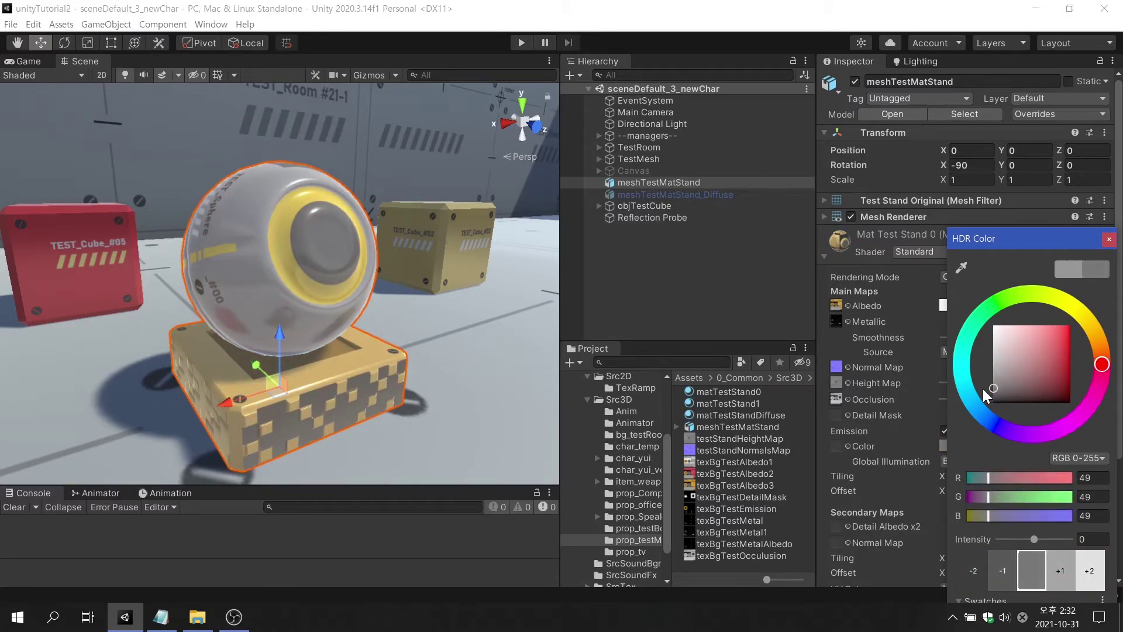
pyautogui.click(1112, 240)
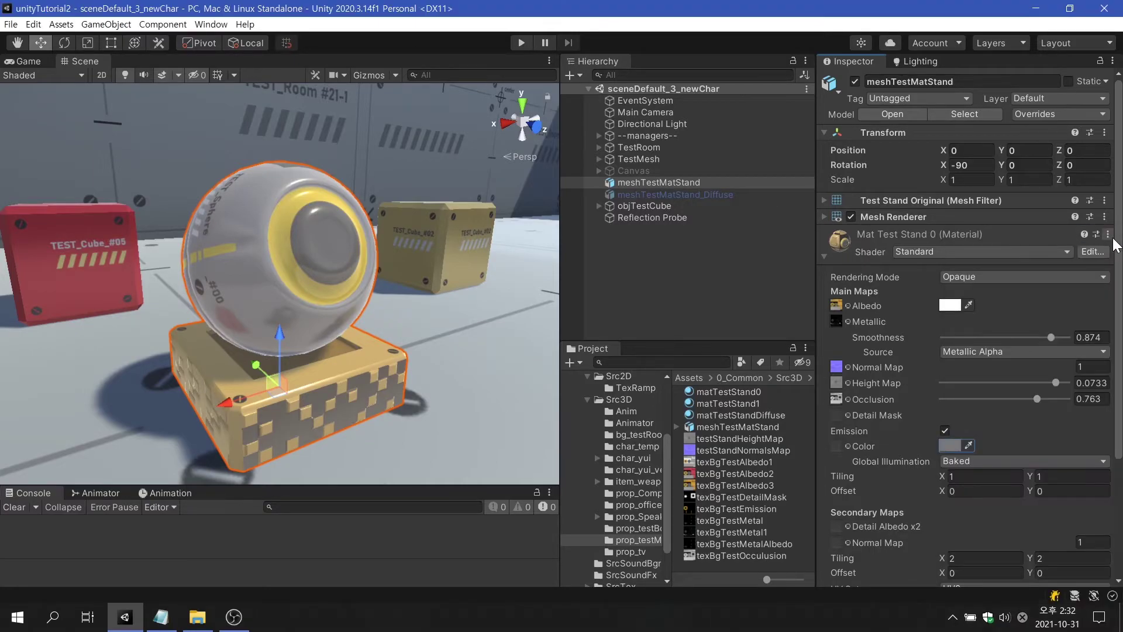
# Assign texBgTestEmission as the emission map and tint it light grey (179)
pyautogui.click(749, 507)
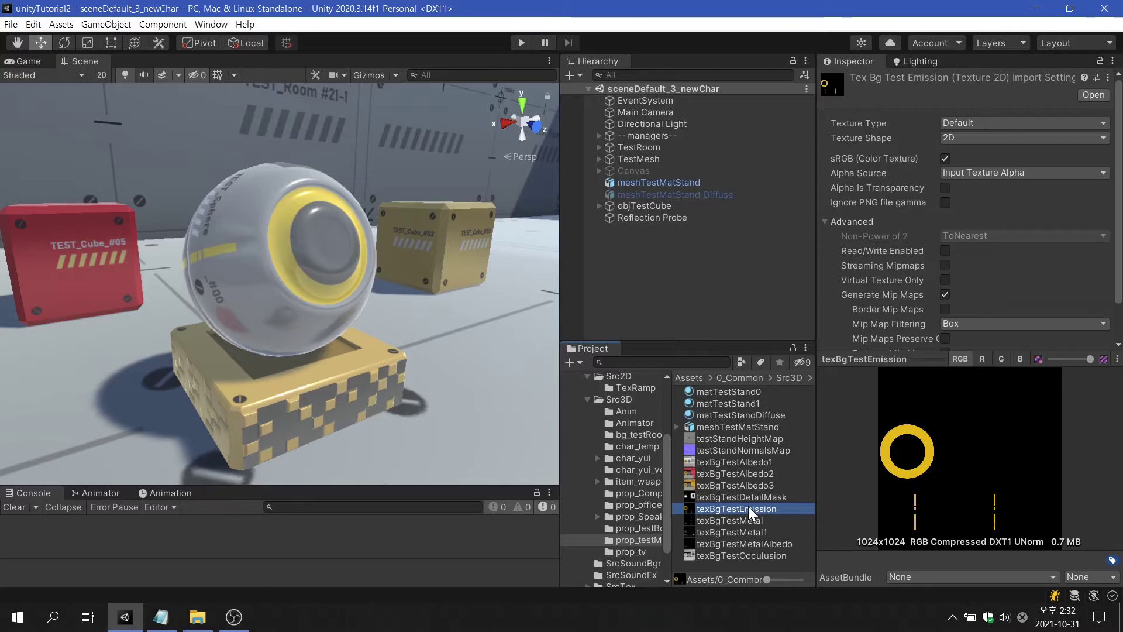
pyautogui.click(693, 186)
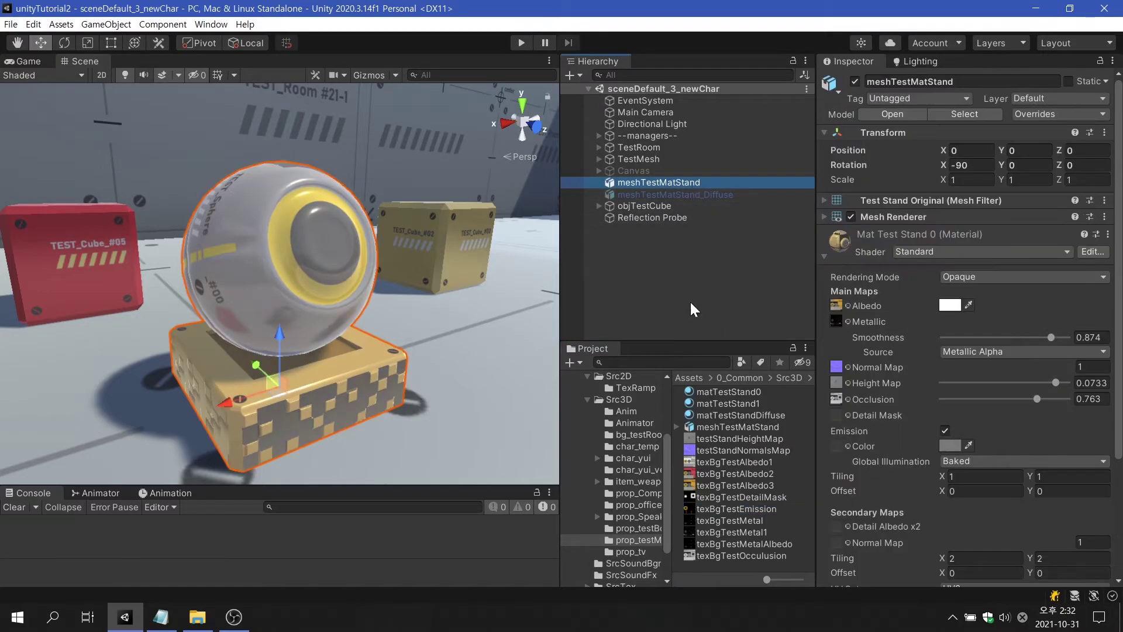
pyautogui.moveTo(741, 509); pyautogui.dragTo(834, 446)
pyautogui.click(949, 445)
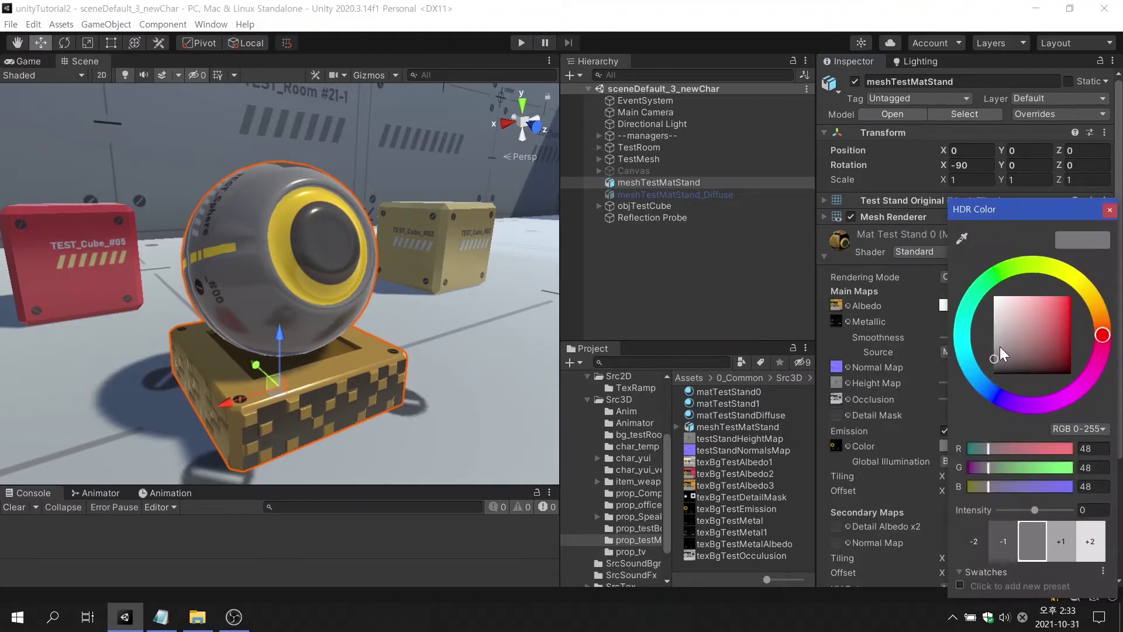
pyautogui.moveTo(999, 346); pyautogui.dragTo(978, 320)
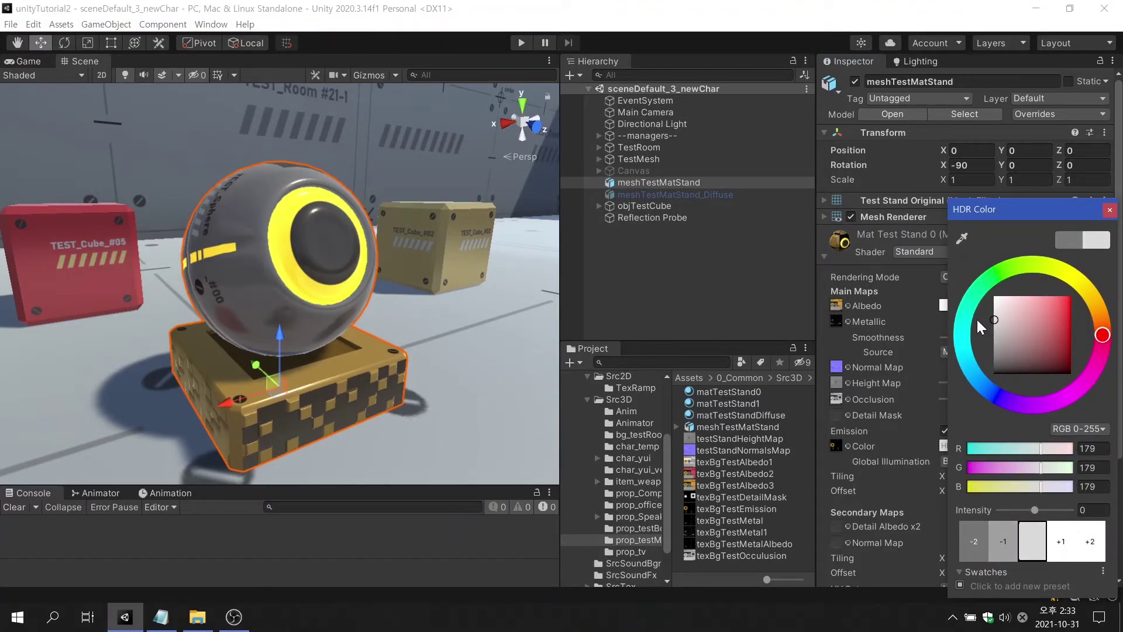
pyautogui.click(1110, 210)
pyautogui.keyDown('alt'); pyautogui.moveTo(481, 331); pyautogui.dragTo(339, 284); pyautogui.keyUp('alt')
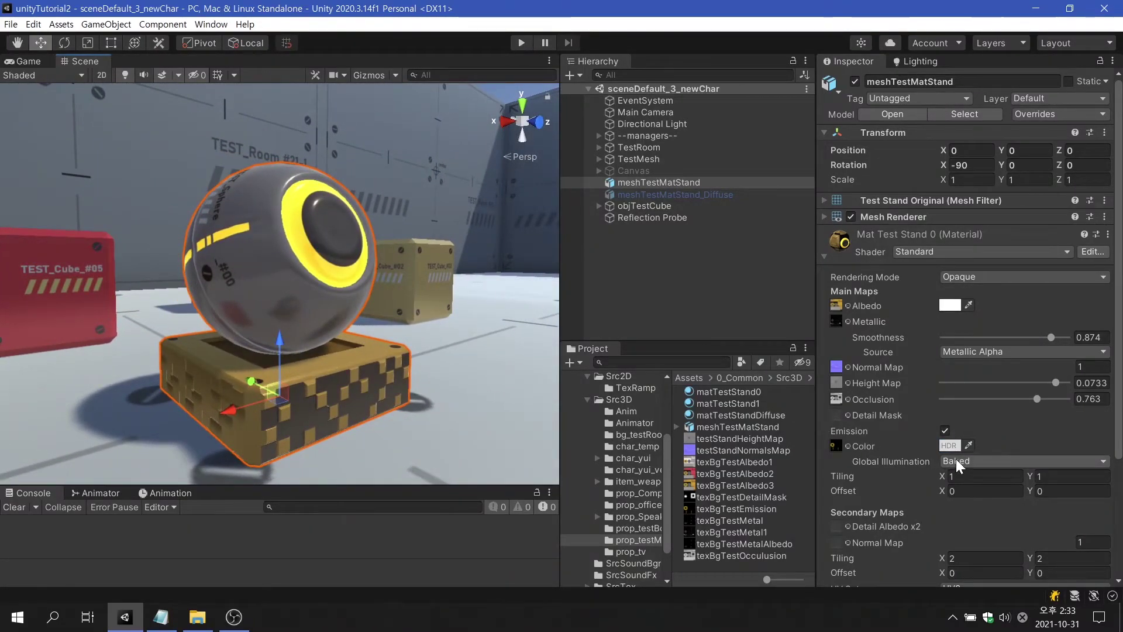
# Change the emission Global Illumination mode from Baked to Realtime
pyautogui.click(999, 462)
pyautogui.click(994, 477)
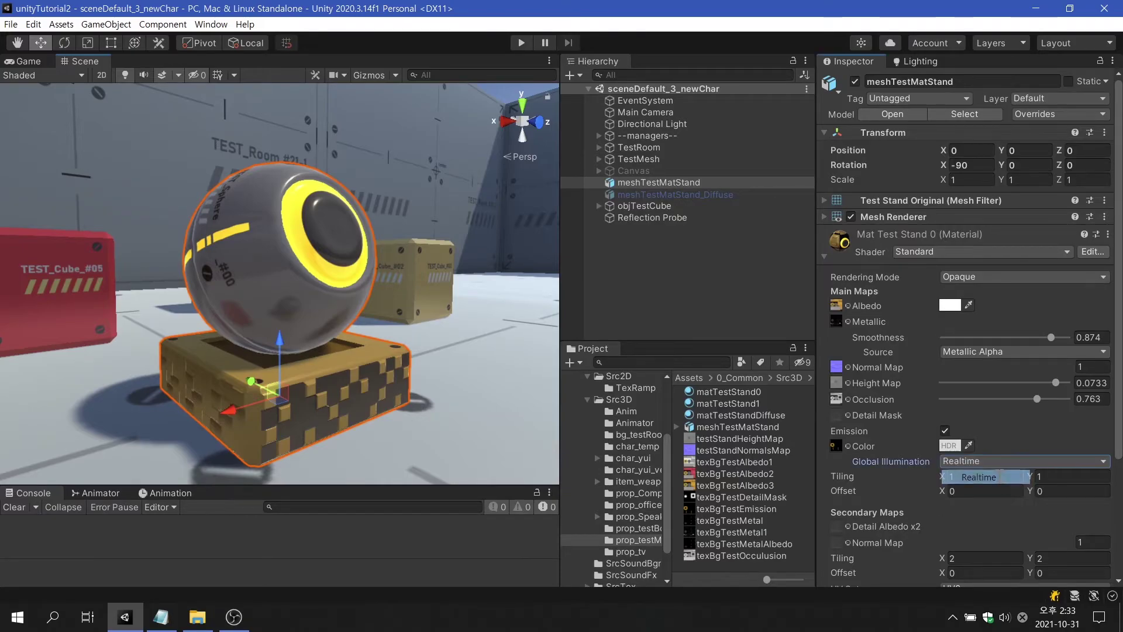
pyautogui.click(998, 462)
pyautogui.click(996, 491)
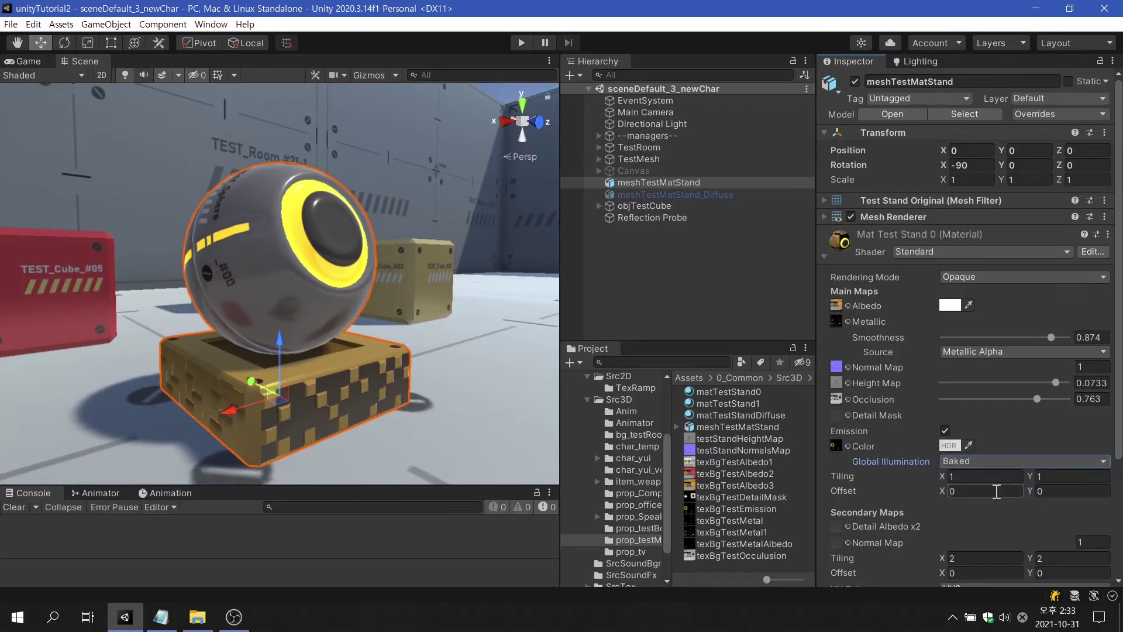
pyautogui.click(986, 461)
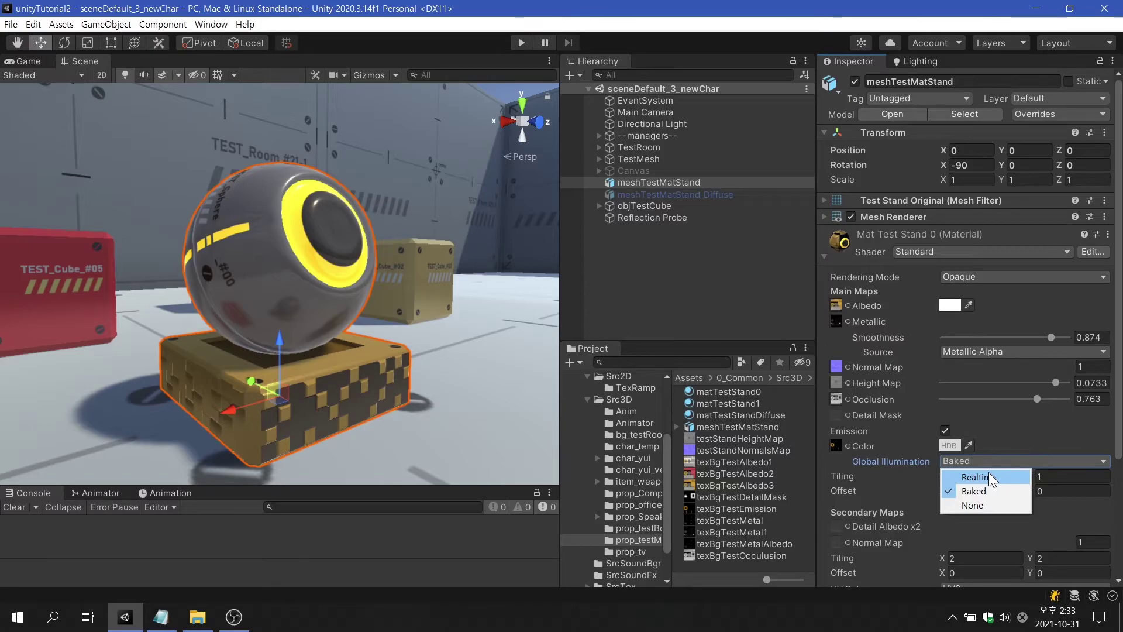
pyautogui.click(989, 475)
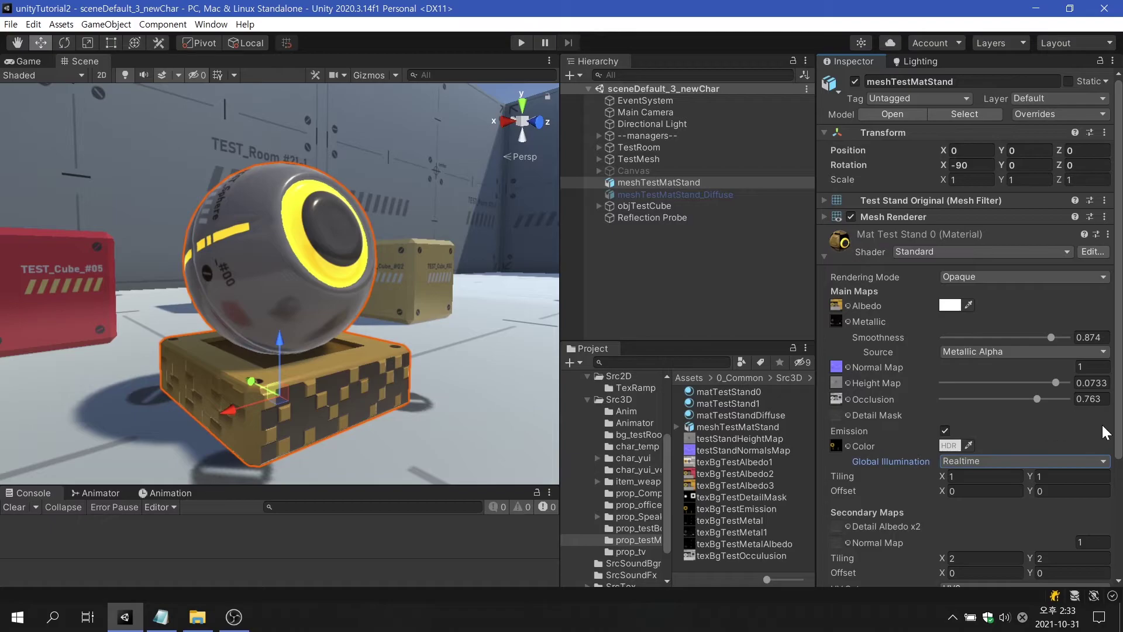
pyautogui.scroll(-3, 1109, 487)
# Choose normalPattern1 as the Secondary Maps normal map, tiled 2×2 at strength 1
pyautogui.scroll(-2, 1110, 487)
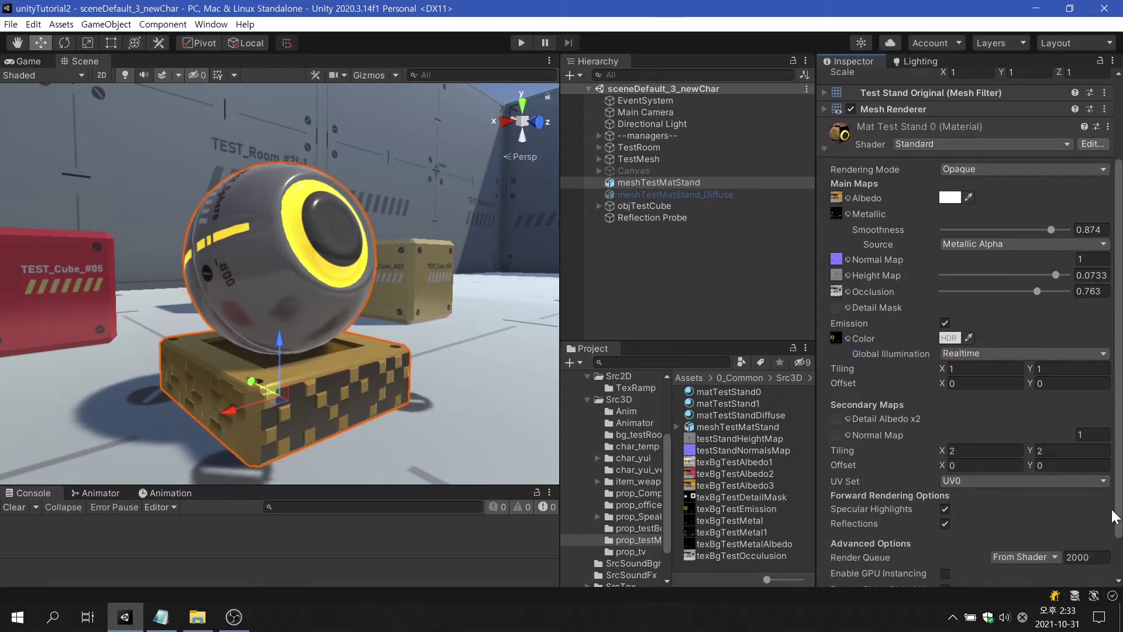
pyautogui.click(849, 435)
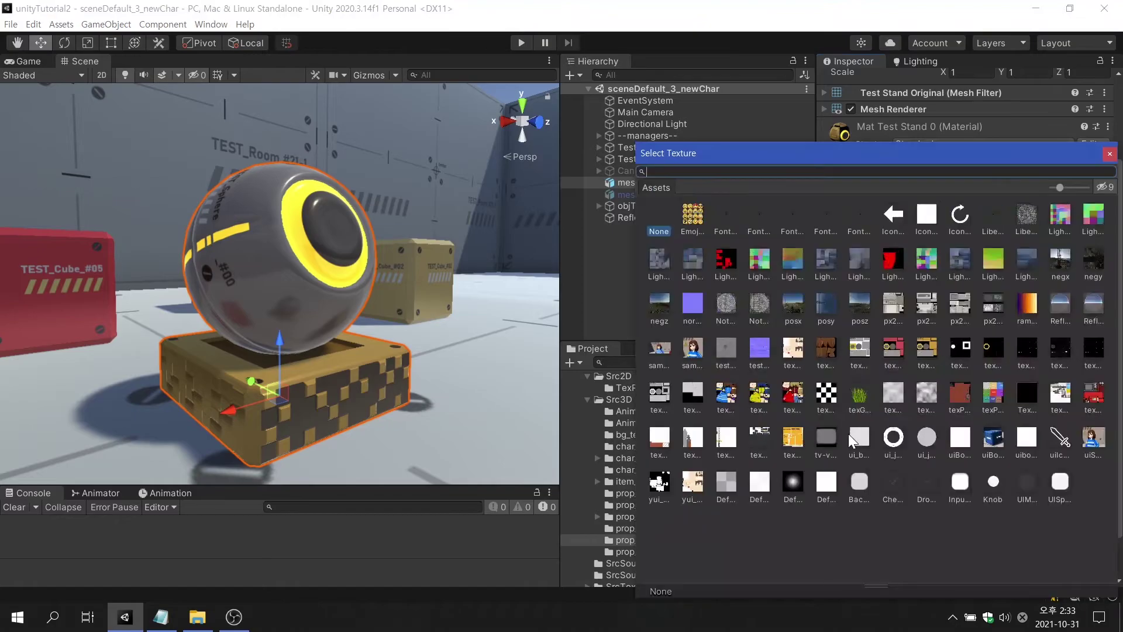
pyautogui.click(690, 305)
pyautogui.click(1110, 153)
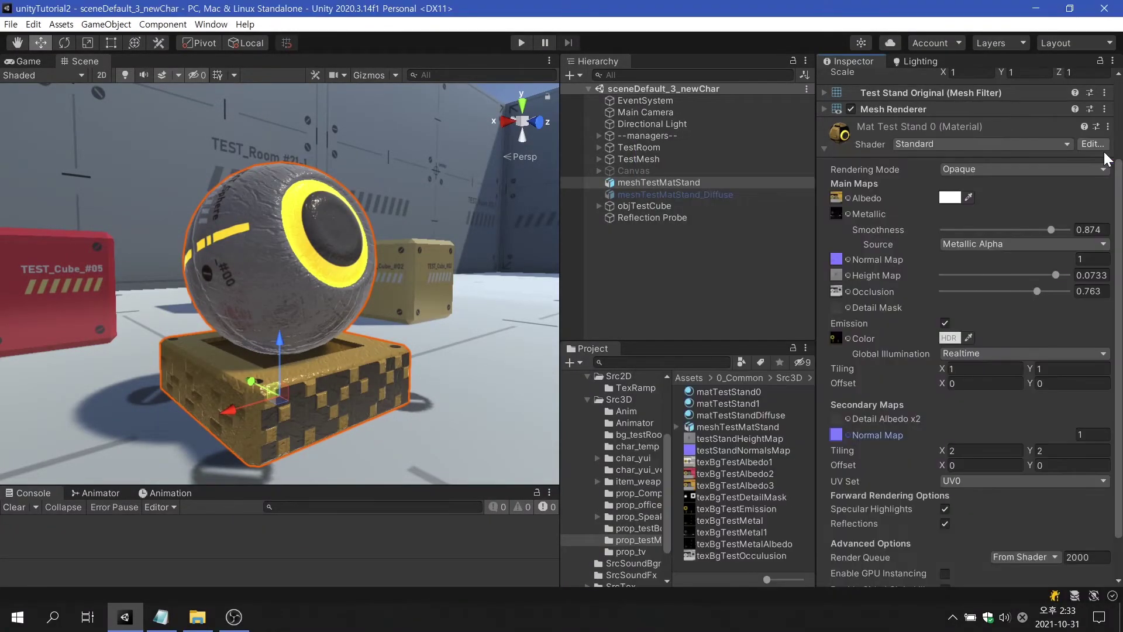
pyautogui.keyDown('alt'); pyautogui.moveTo(486, 285); pyautogui.dragTo(136, 259); pyautogui.keyUp('alt')
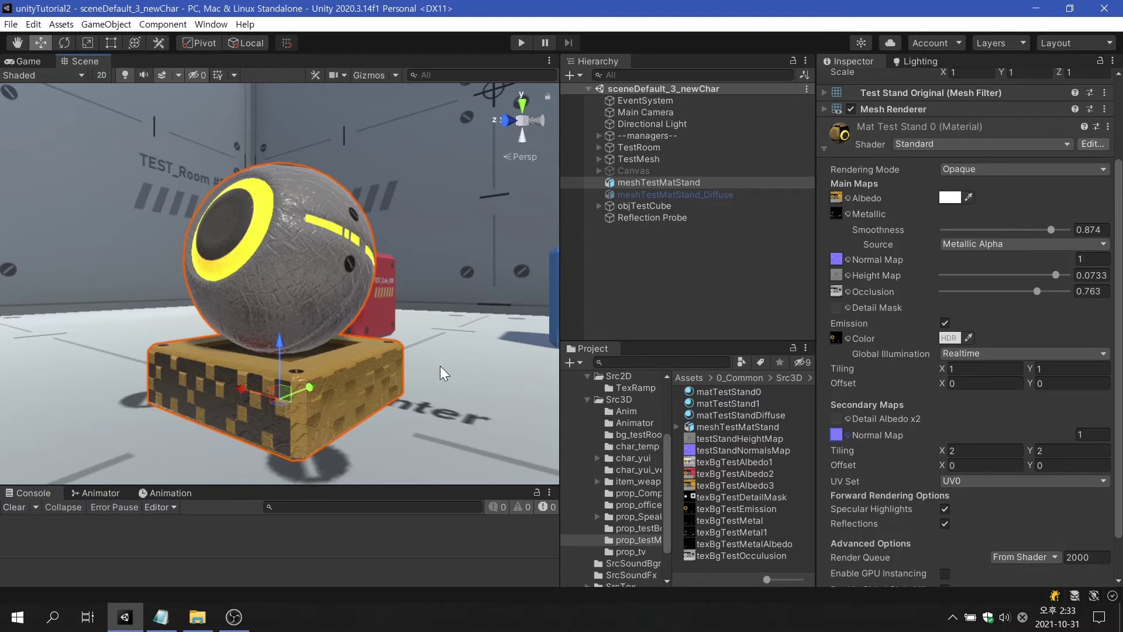
# Assign texBgTestDetailMask to the material's Detail Mask slot and check the sphere
pyautogui.click(727, 497)
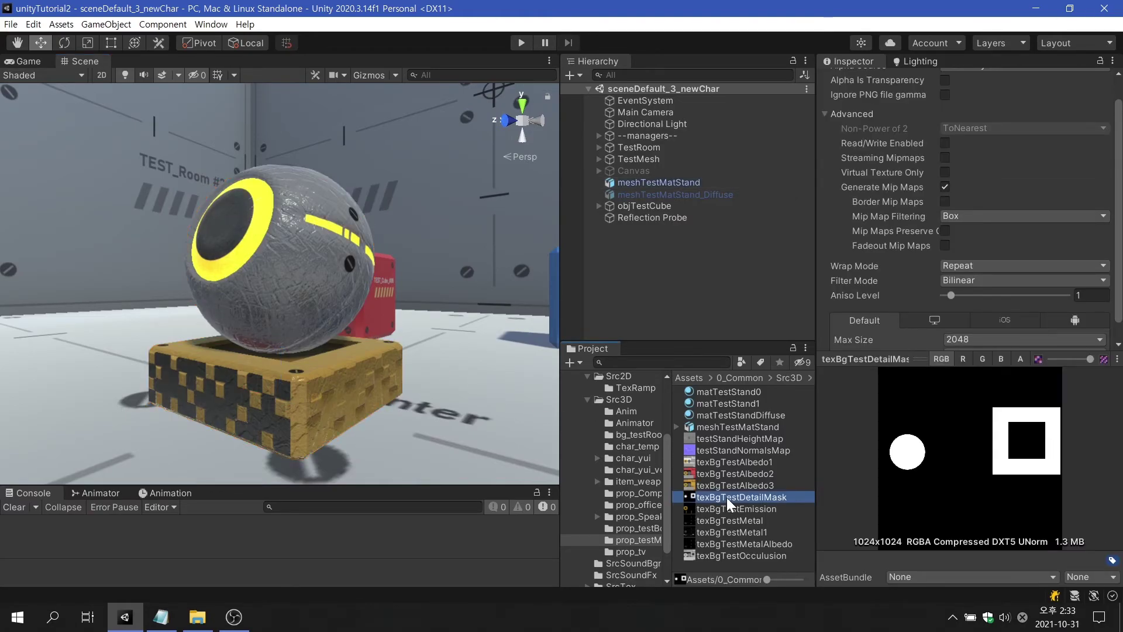
pyautogui.click(686, 183)
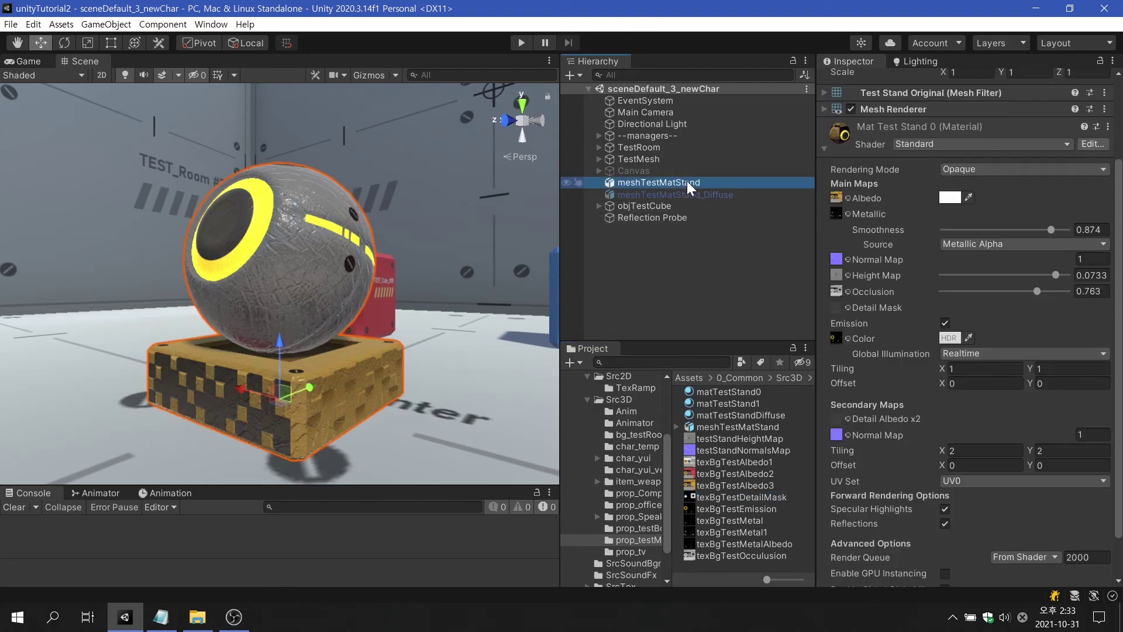
pyautogui.moveTo(758, 494); pyautogui.dragTo(840, 311)
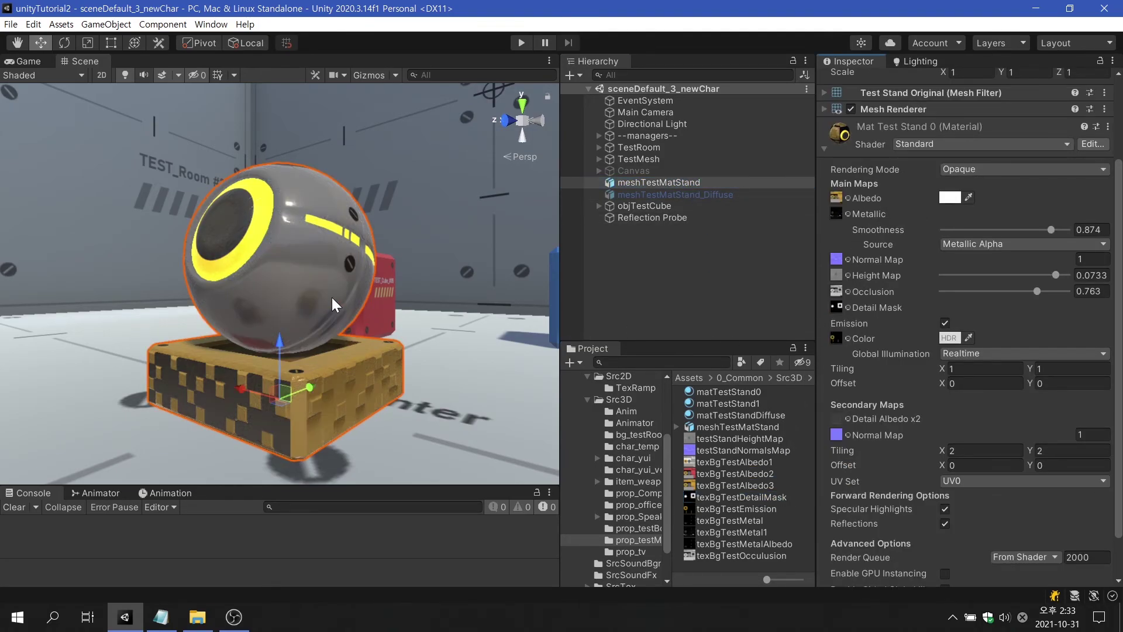
pyautogui.keyDown('alt'); pyautogui.moveTo(337, 304); pyautogui.dragTo(644, 357); pyautogui.keyUp('alt')
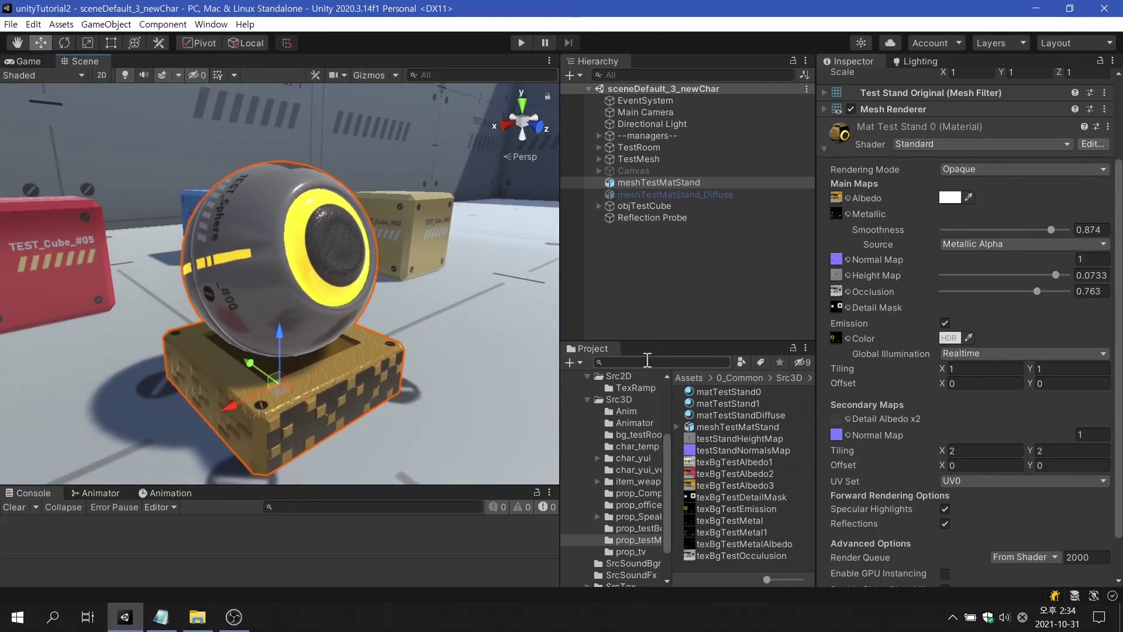
# Duplicate meshTestMatStand, place the copy at X -1.56, and check it uses matTestStand0
pyautogui.hotkey('ctrl', 'd')
pyautogui.moveTo(234, 406); pyautogui.dragTo(310, 328)
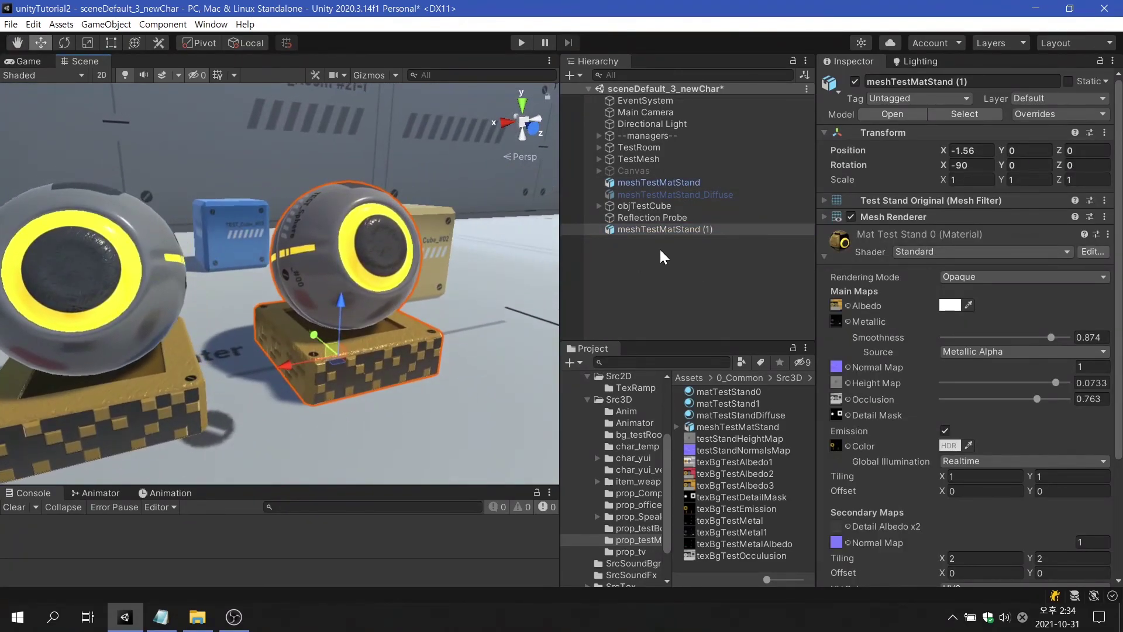
pyautogui.click(824, 217)
pyautogui.click(974, 252)
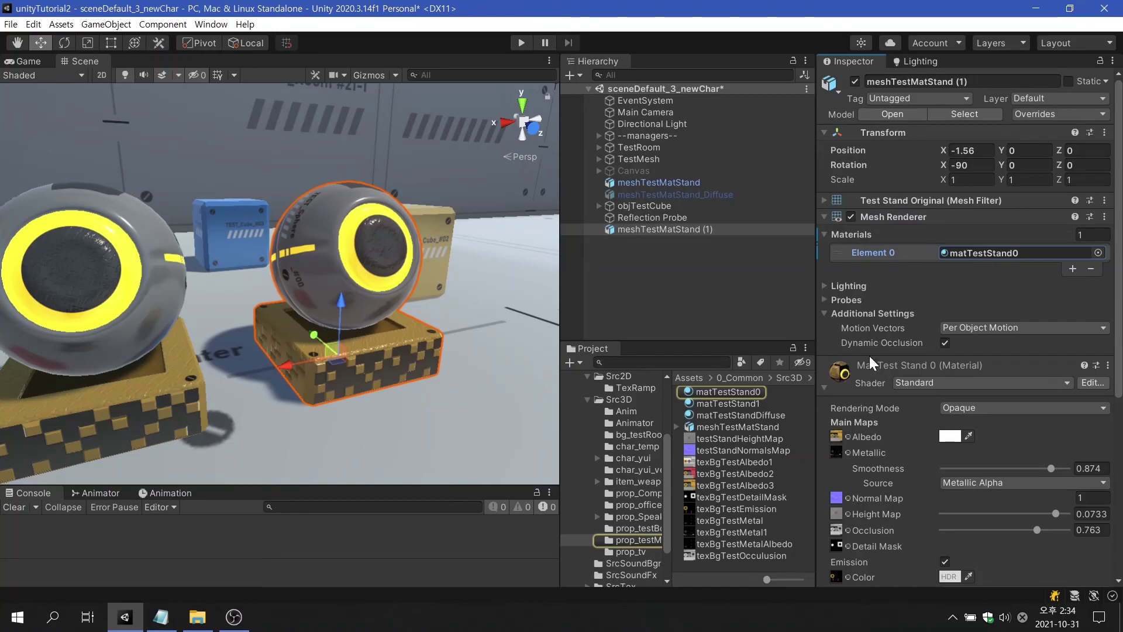